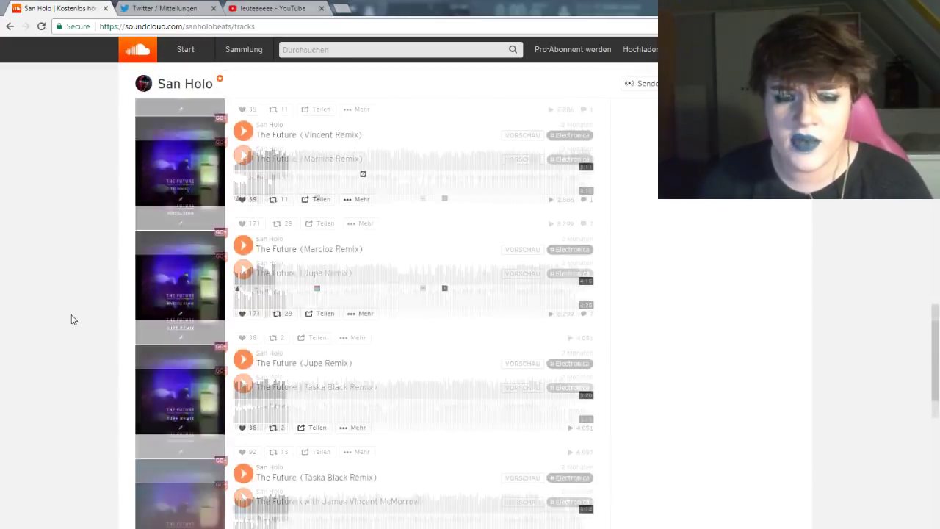
- Find San Holo - Light [VIDEO IN DESCRIPTION] in the artist's track list, listen to a passage and pause it
scroll(71, 319, "down", 3)
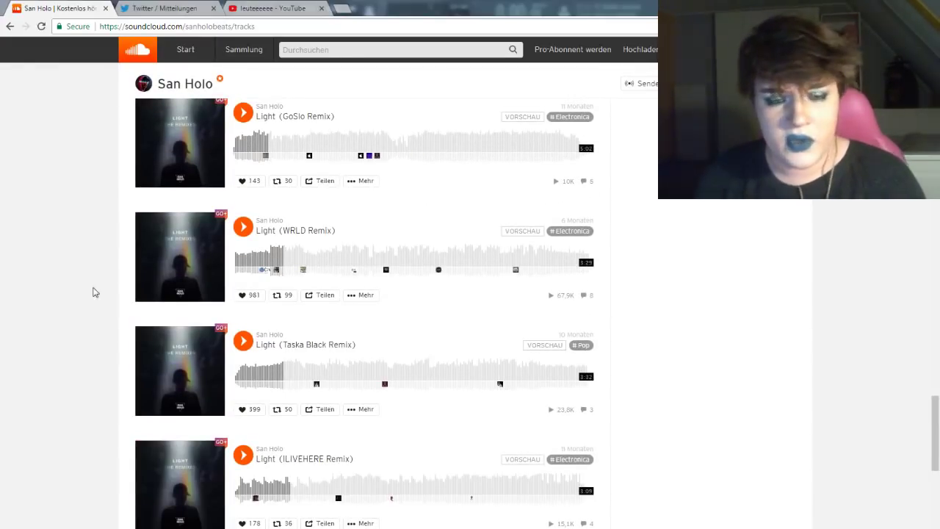
scroll(94, 292, "down", 5)
left_click(288, 231)
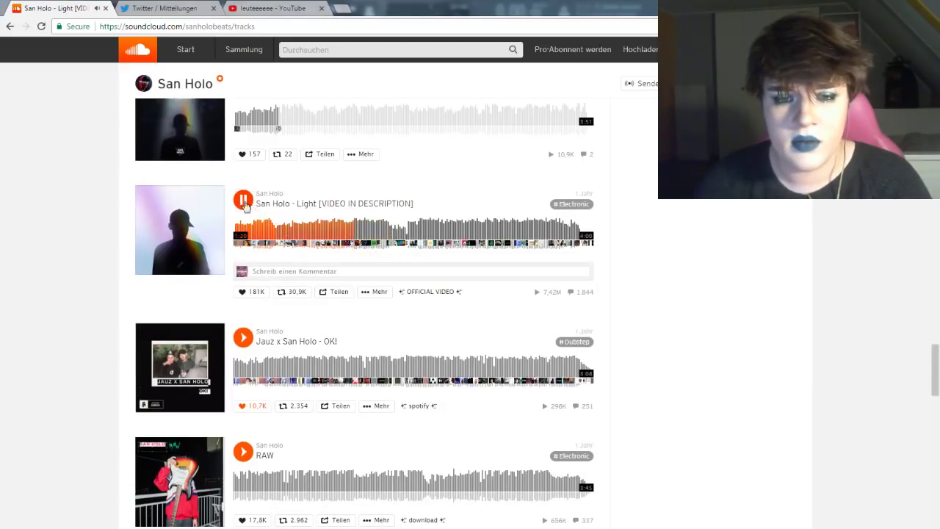
left_click(243, 199)
- Listen to a passage from Jauz x San Holo - OK! and pause the track
scroll(243, 184, "down", 2)
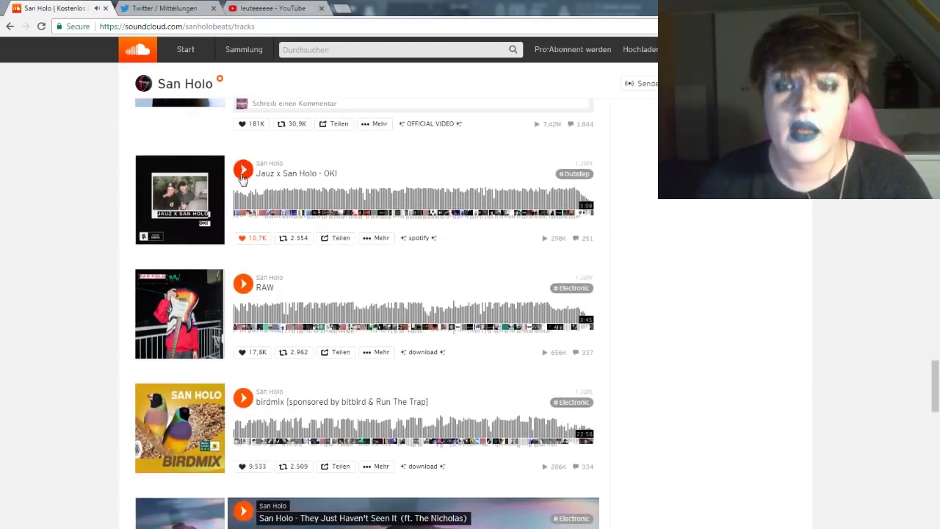
left_click(362, 204)
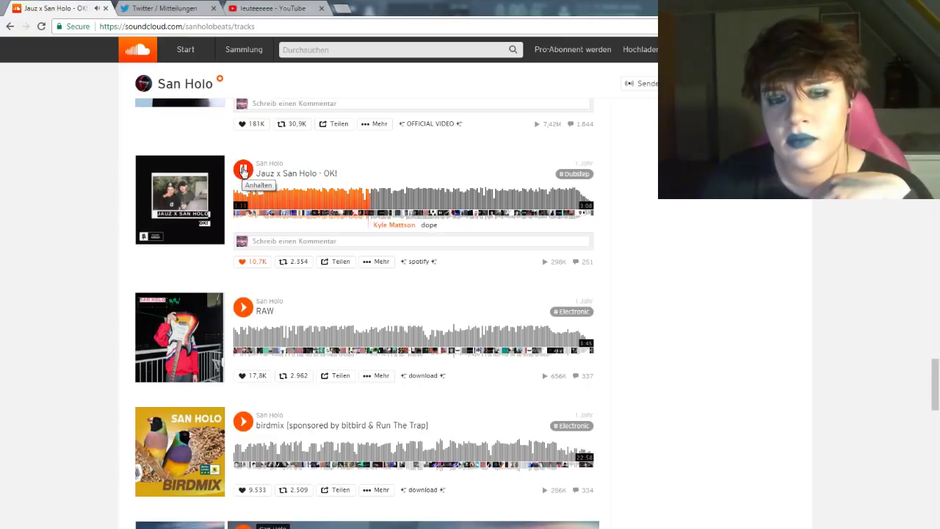
left_click(243, 170)
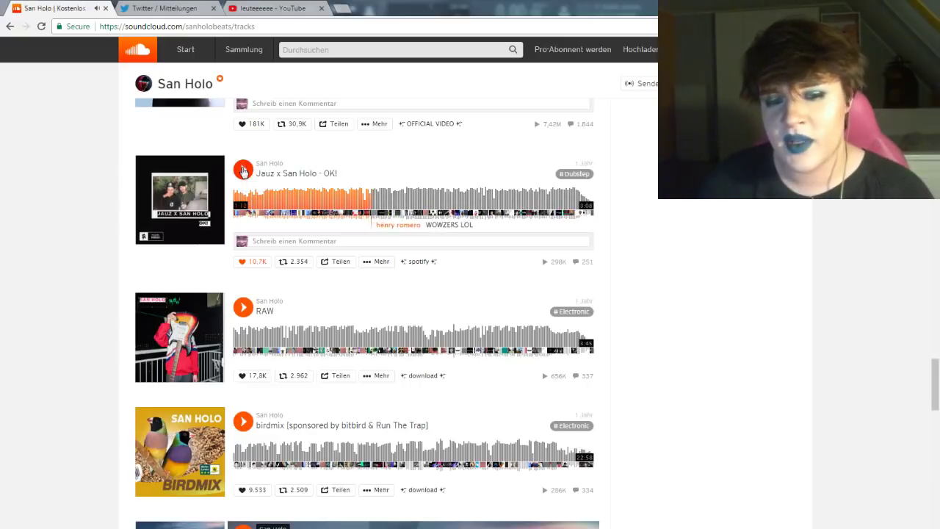
- Listen to passages from birdmix and from RAW, and pause playback
scroll(244, 176, "down", 1)
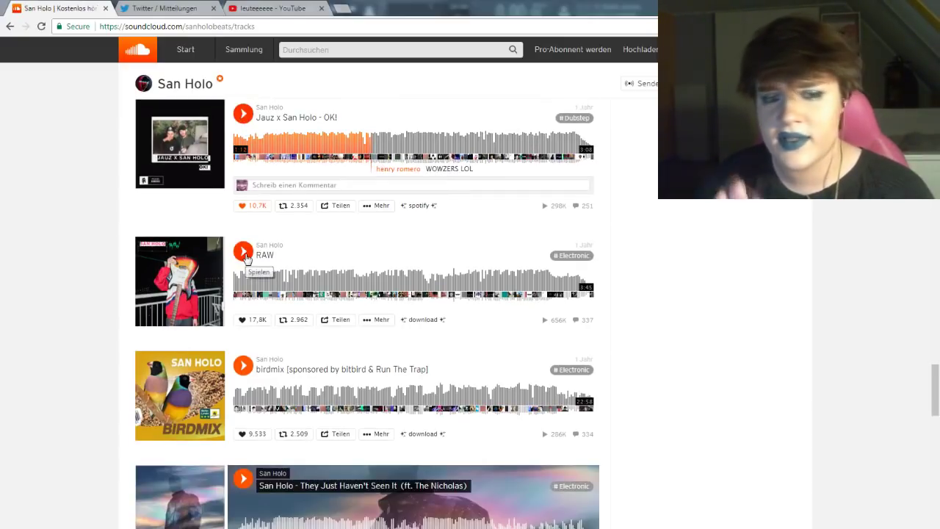
scroll(247, 250, "down", 2)
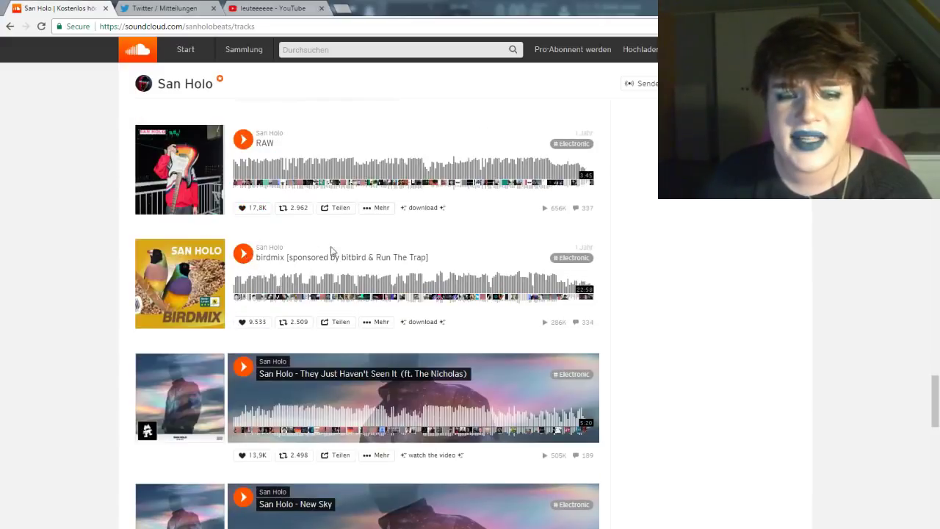
left_click(243, 253)
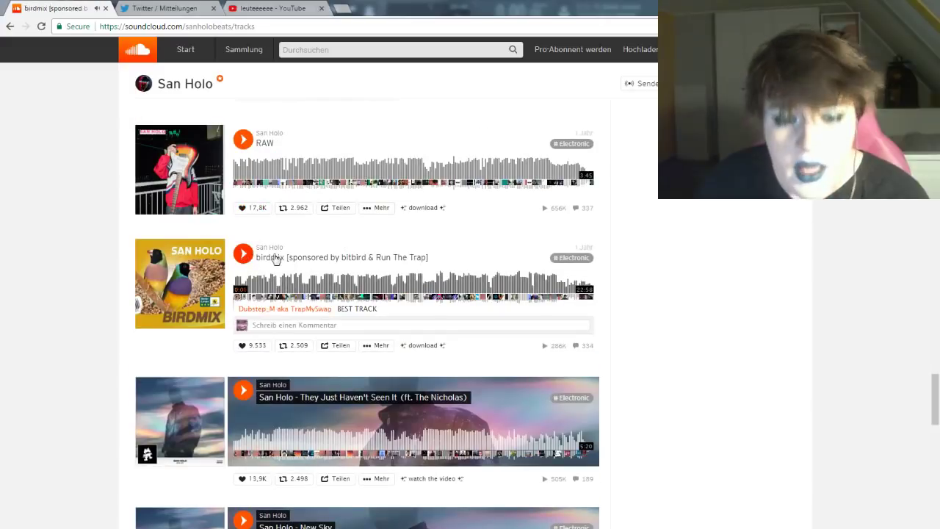
left_click(303, 291)
left_click(321, 169)
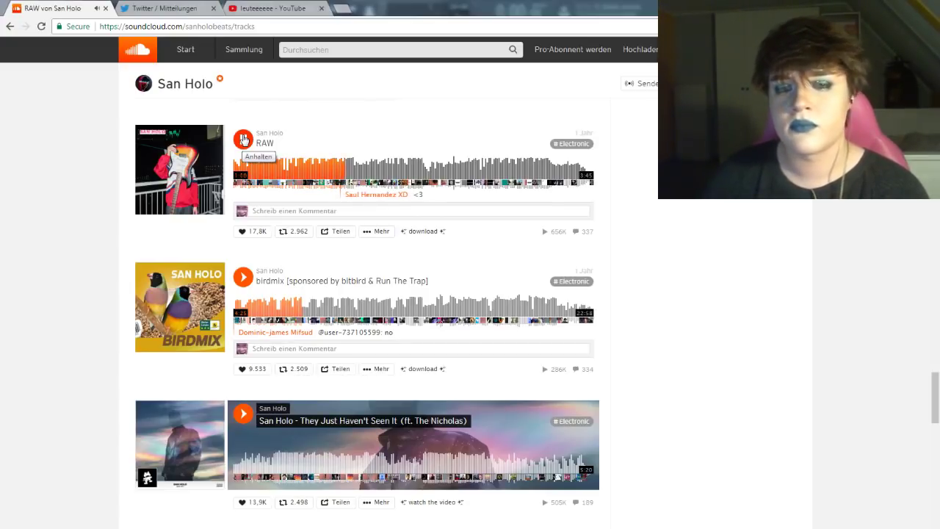
left_click(244, 140)
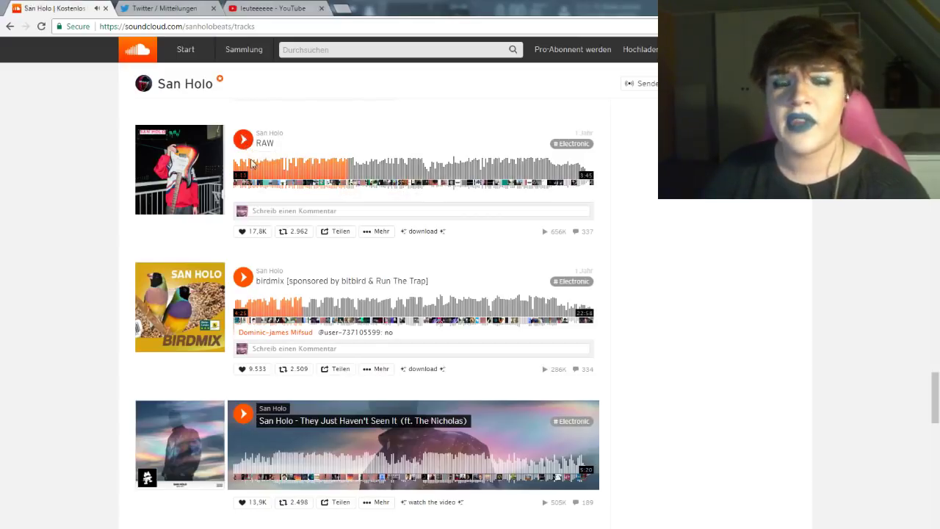
- Switch to FL Studio, replace the Snare #2 channel with Serum [64bit] and move the synth window aside
left_click(191, 525)
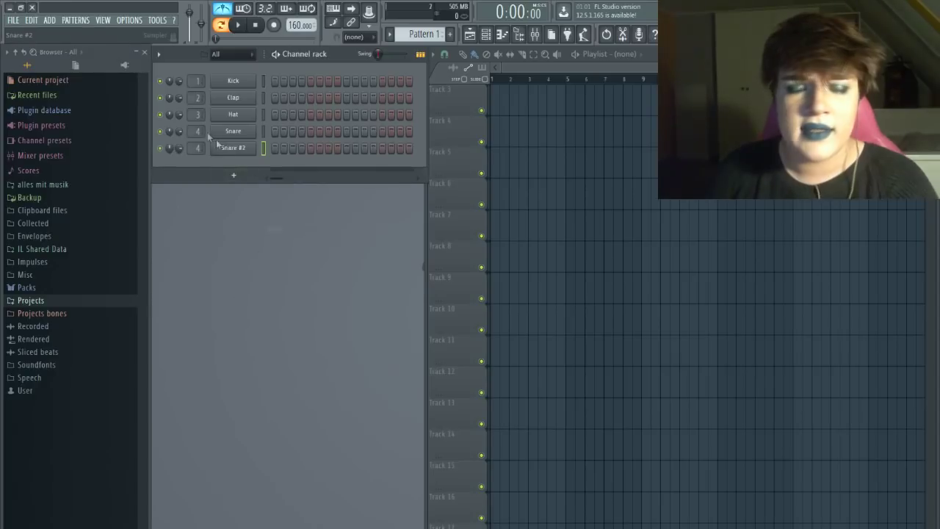
right_click(250, 147)
mouse_move(294, 234)
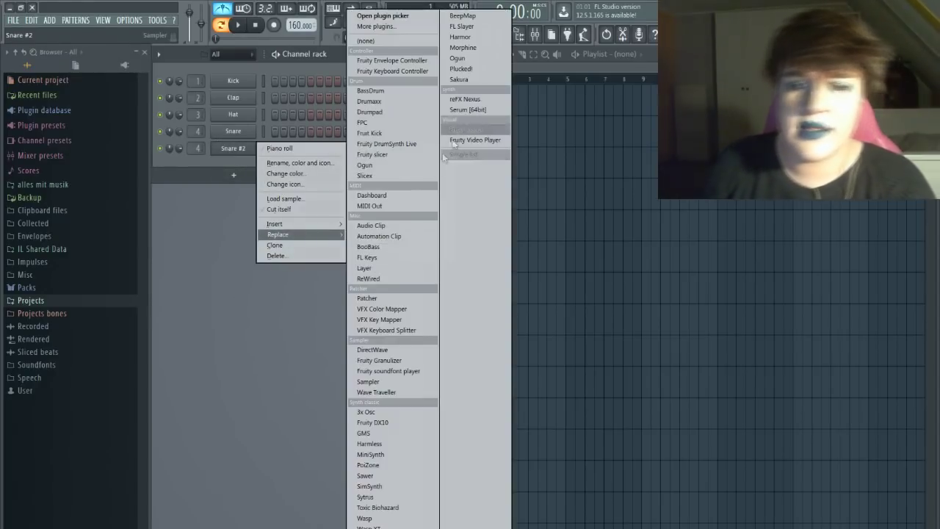
left_click(464, 110)
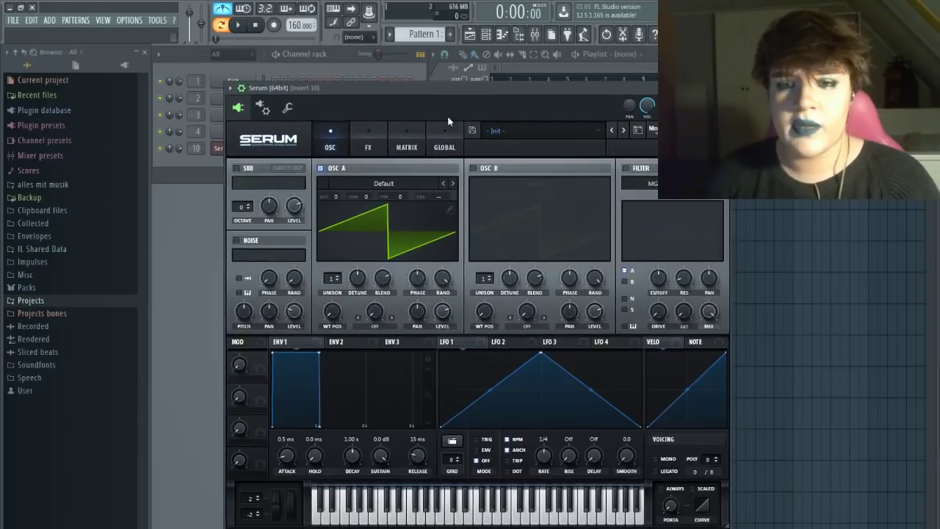
left_click_drag(551, 97, 624, 100)
- Route the Kick channel to the master and load OTT in the first effect slot of the Master track
double_click(199, 81)
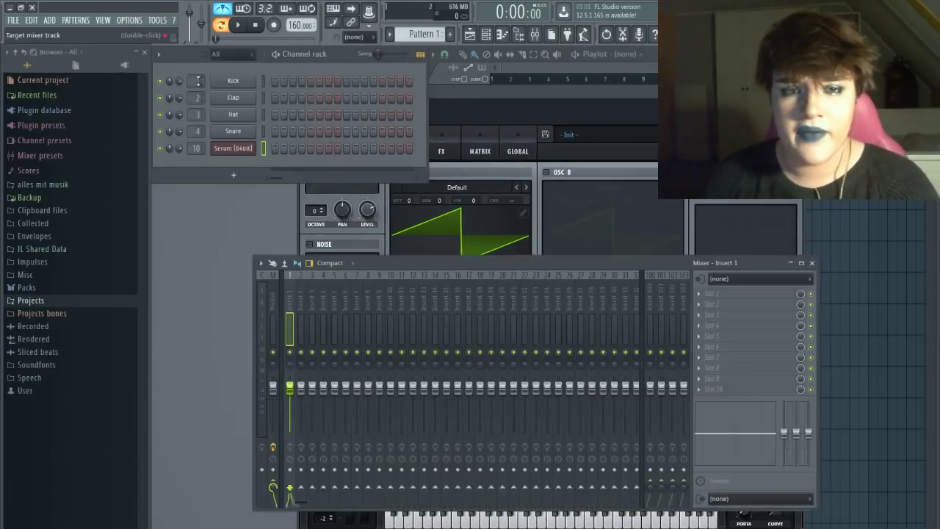
left_click(736, 298)
left_click(787, 394)
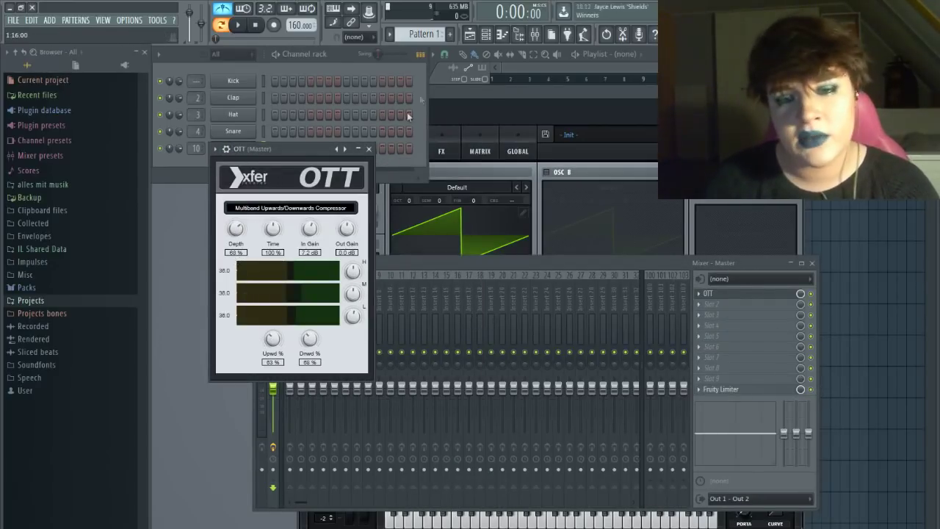
left_click(372, 149)
- Add Fruity Parametric EQ 2 to the Master track's second slot and turn band 7 into a steep high-end cut
left_click(711, 304)
left_click(777, 476)
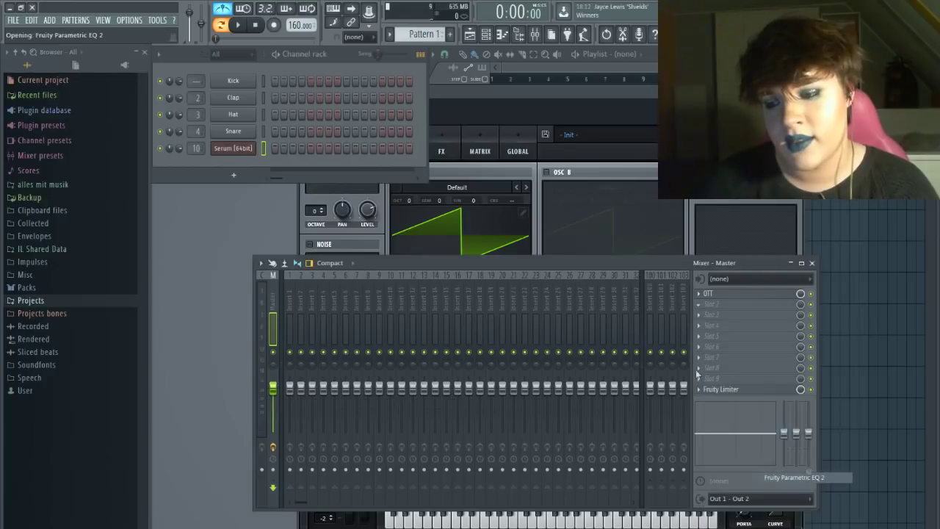
left_click_drag(549, 215, 549, 241)
left_click_drag(548, 223, 548, 206)
left_click_drag(439, 280, 445, 277)
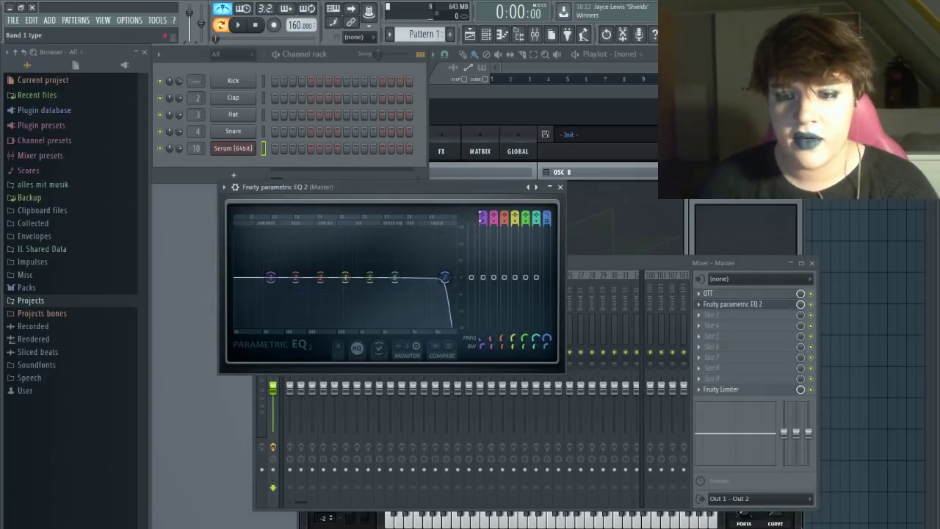
- Turn band 1 of the master EQ into a low cut at the lowest frequencies and slightly lower band 3
left_click_drag(482, 216, 482, 229)
left_click_drag(271, 278, 244, 278)
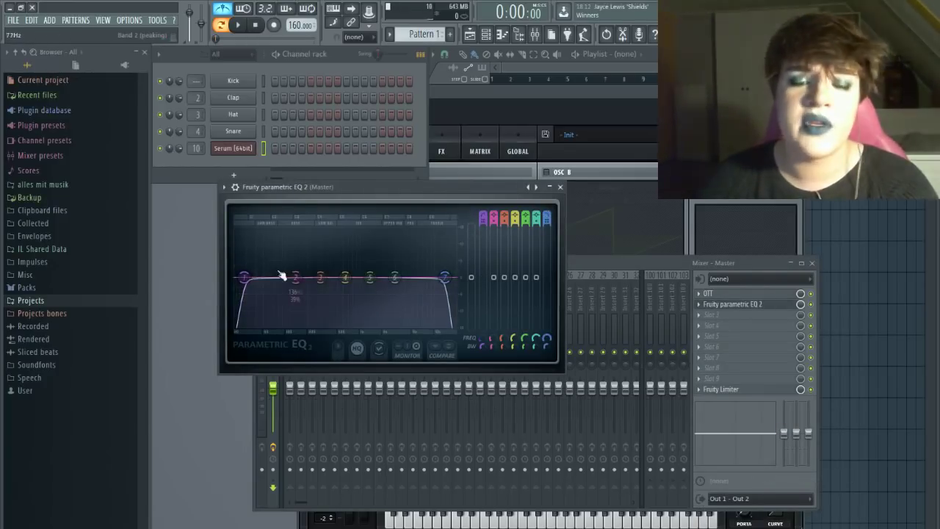
left_click_drag(320, 278, 321, 289)
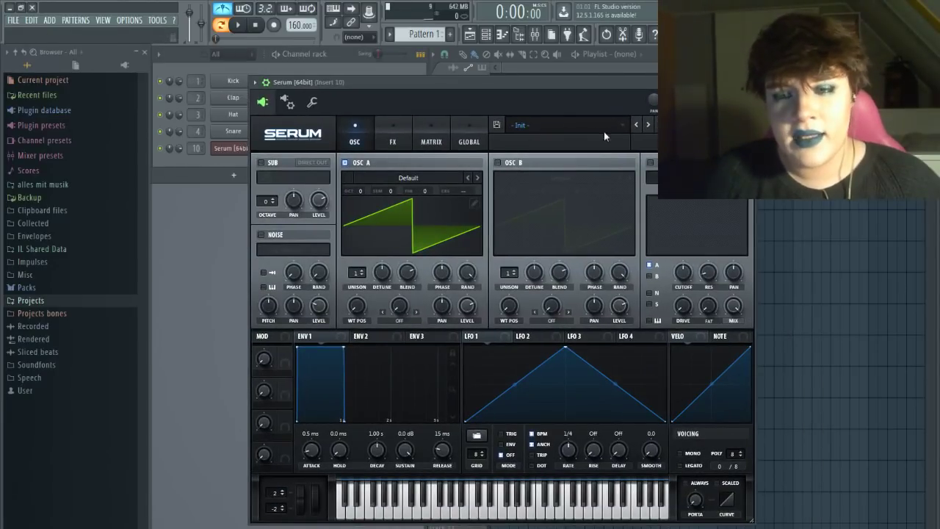
- Load the "synthetic guitar" preset from the einbaer folder in Serum
left_click(604, 132)
mouse_move(580, 225)
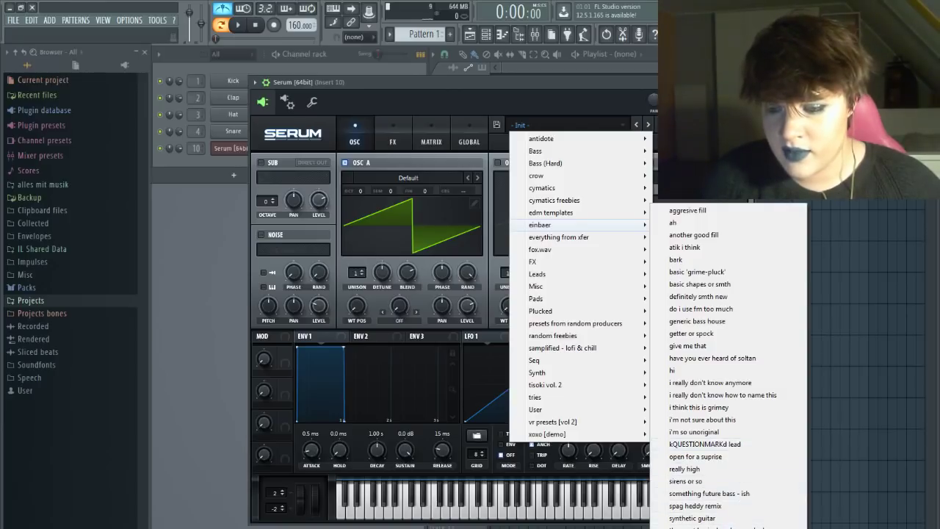
left_click(695, 518)
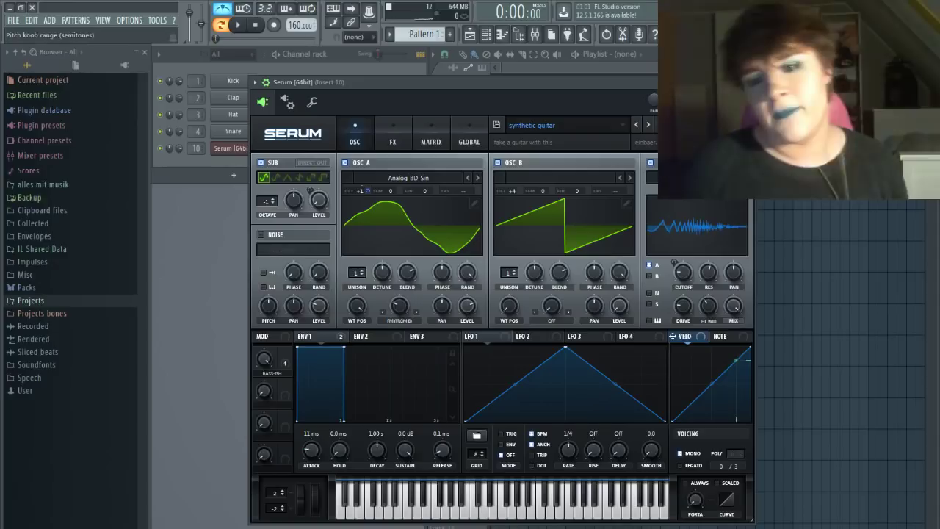
- Add Fruity Parametric EQ 2 to mixer Insert 10, cut the low end with band 1 and lower bands 2 and 3
key("F9")
left_click(727, 293)
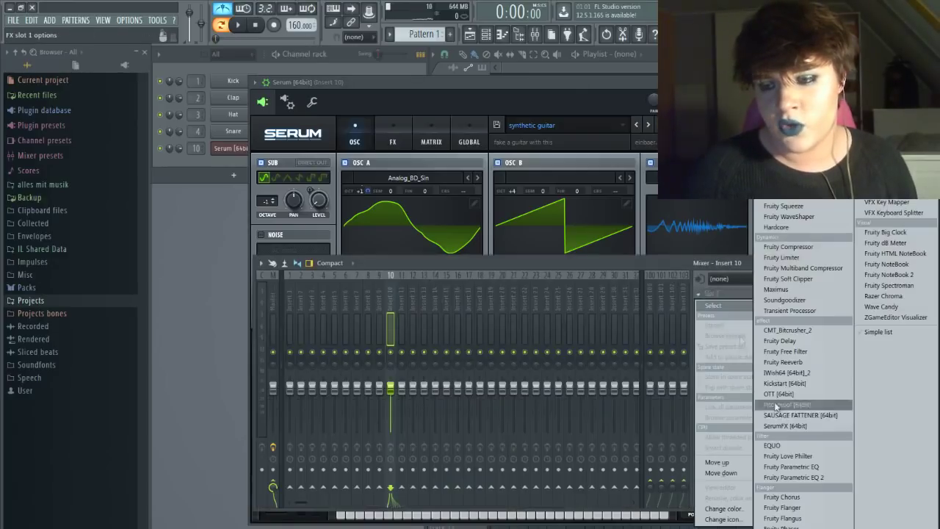
left_click(800, 476)
left_click_drag(496, 220, 495, 235)
left_click_drag(281, 282, 335, 293)
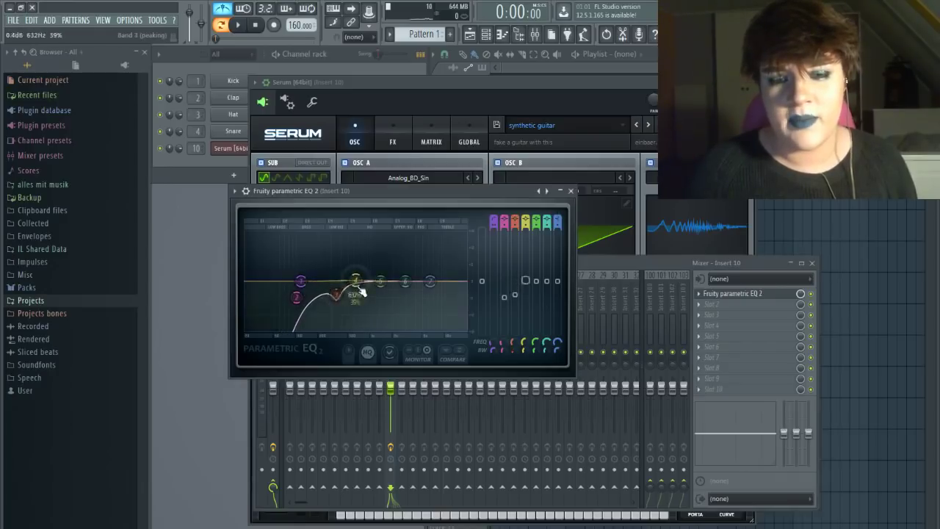
left_click(812, 263)
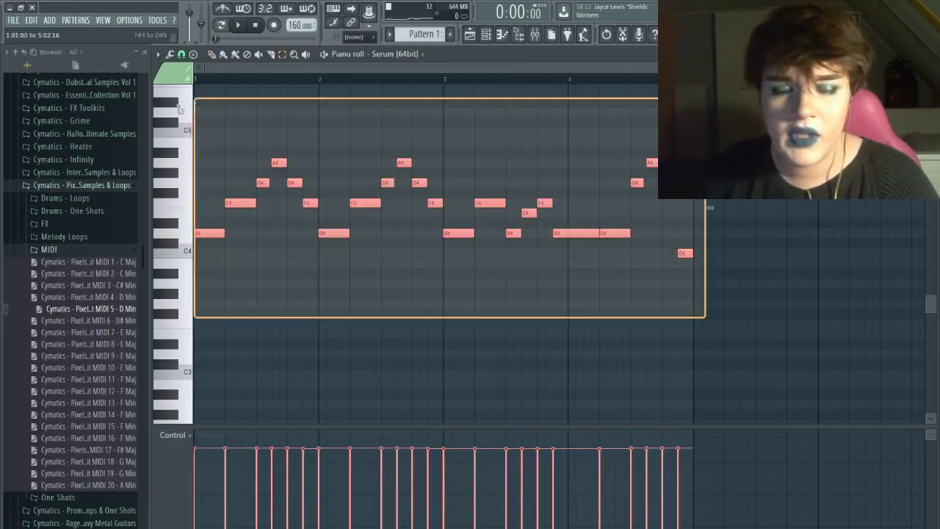
- Move the Serum melody notes lower in the piano roll and place Pattern 1 at the start of Track 11
left_click_drag(179, 109, 179, 107)
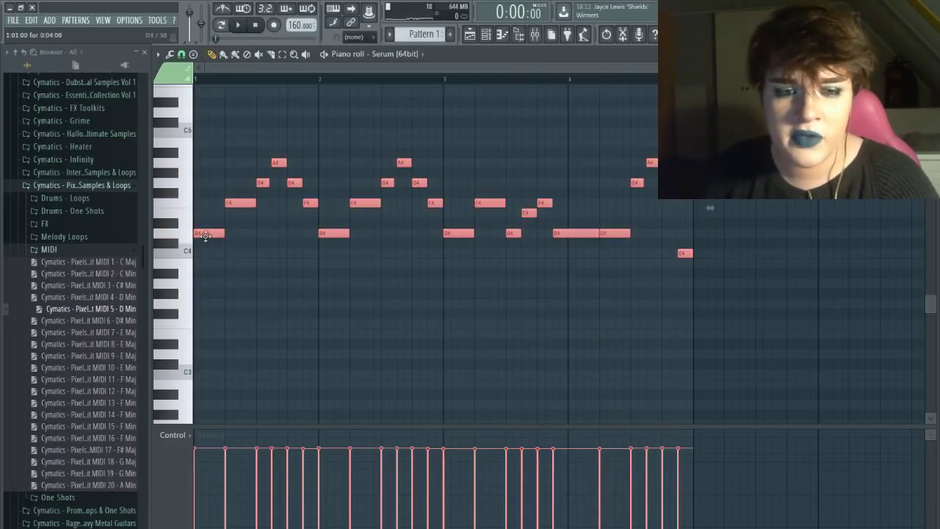
left_click_drag(206, 235, 191, 262)
left_click(931, 53)
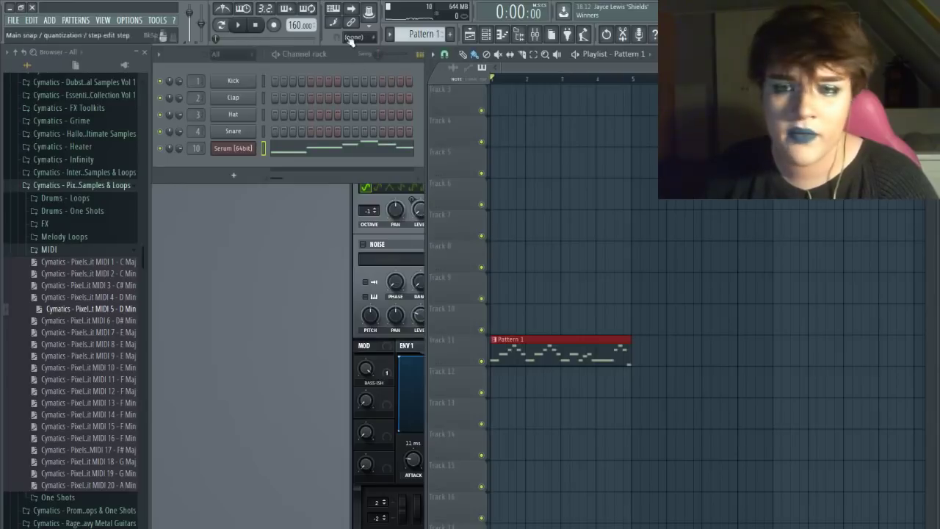
- Switch to Pattern 2, add a new channel below Serum and replace it with reFX Nexus
scroll(397, 34, "up", 1)
right_click(229, 150)
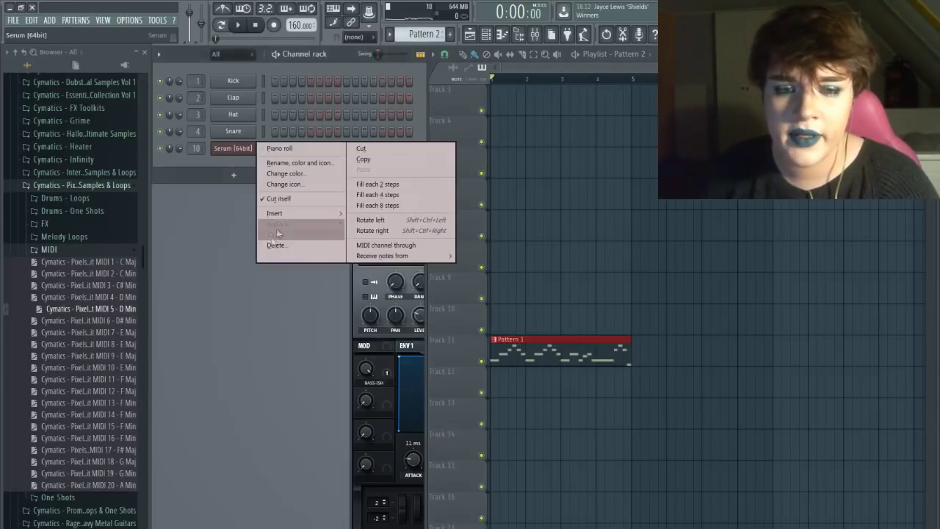
left_click(277, 233)
right_click(249, 165)
mouse_move(289, 250)
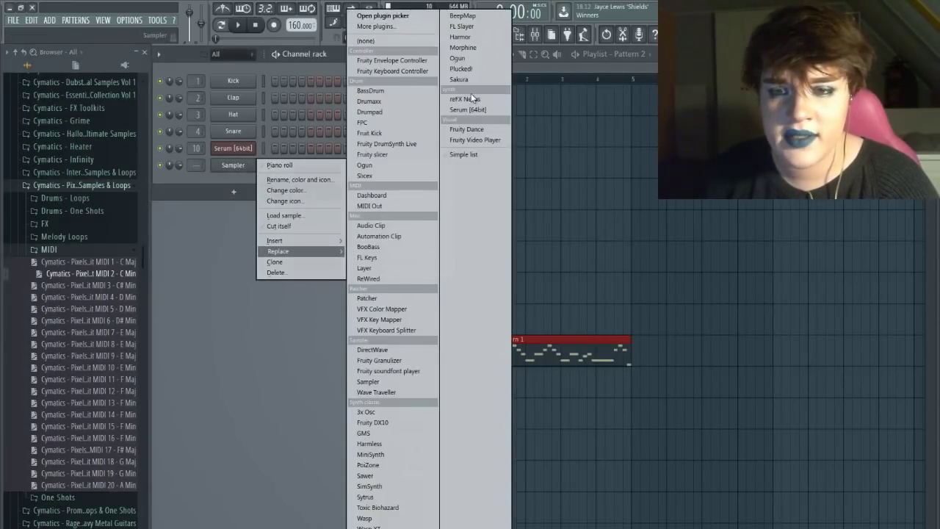
left_click(470, 99)
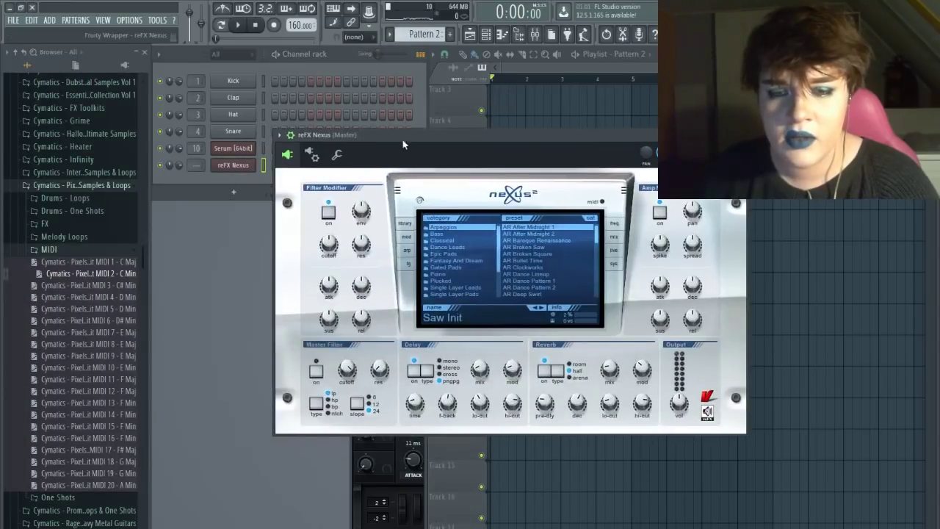
- Load the PN Ballad Grand Piano preset from the Piano category in Nexus
left_click(439, 274)
left_click(554, 253)
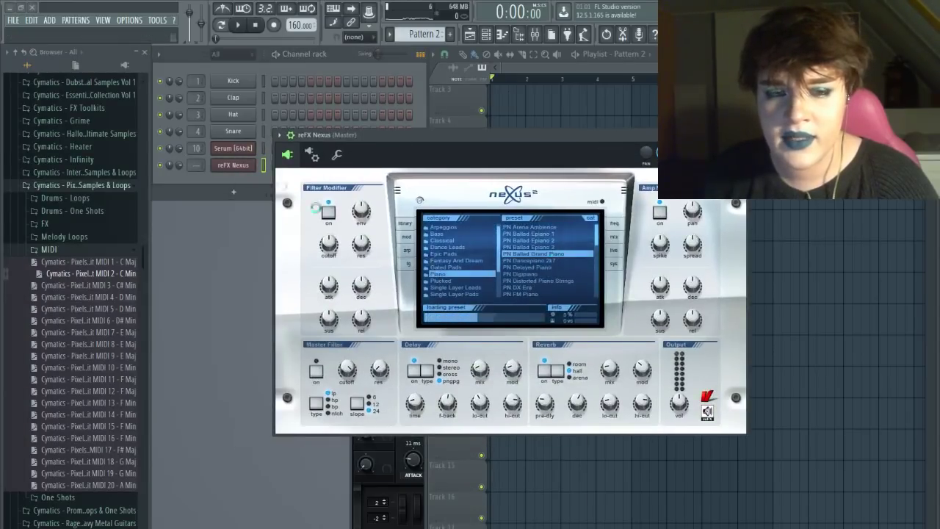
left_click(250, 167)
- Play the two patterns together and collapse the MIDI, Cymatics Pixels and cymatics folders in the file browser
key("space")
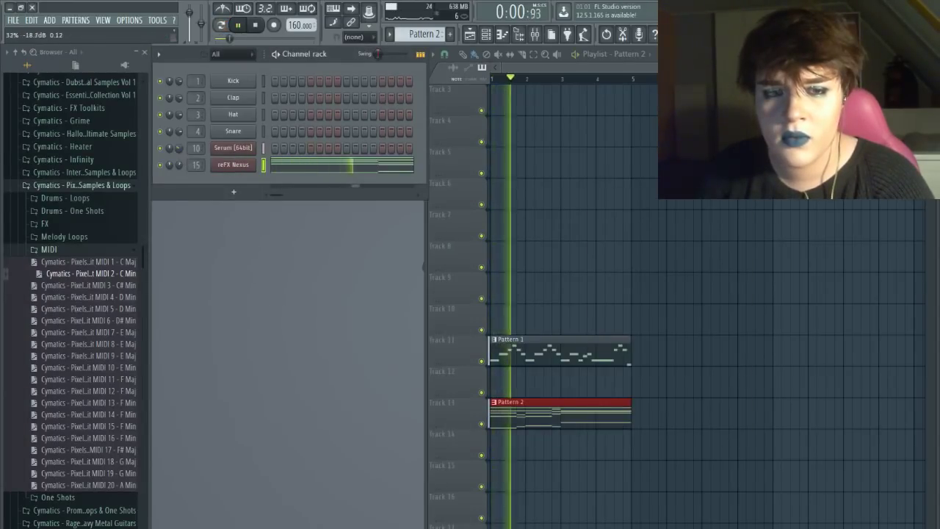
left_click(74, 252)
left_click(82, 187)
scroll(80, 191, "up", 5)
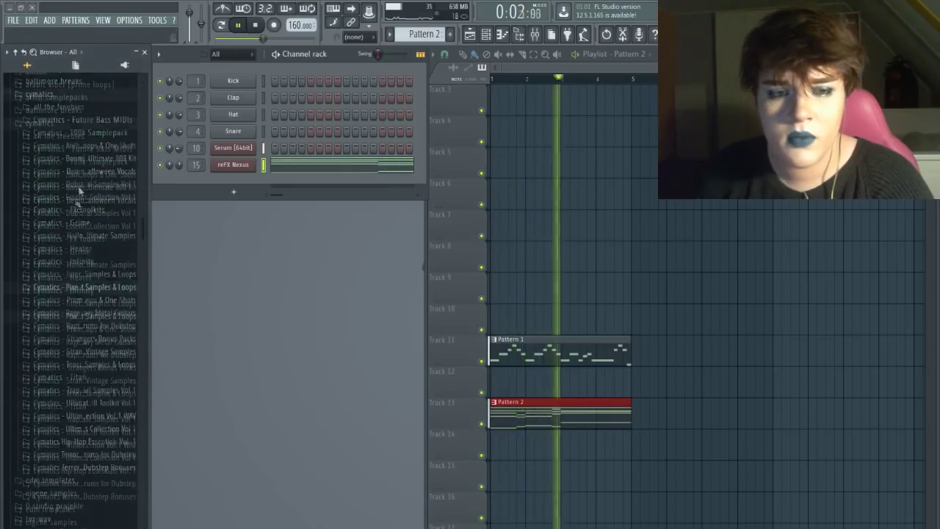
left_click(40, 204)
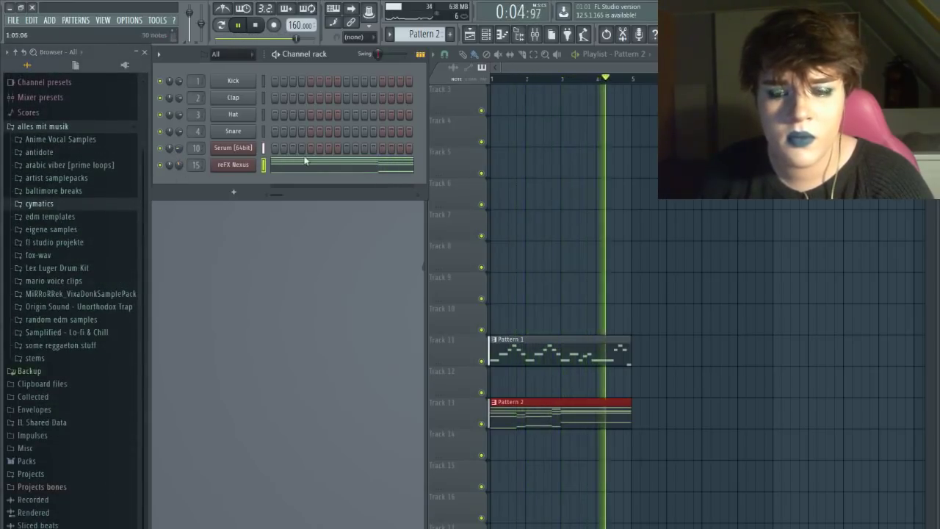
- Return to the San Holo tracks page on SoundCloud and replay an earlier passage of RAW
key("F9")
left_click(757, 304)
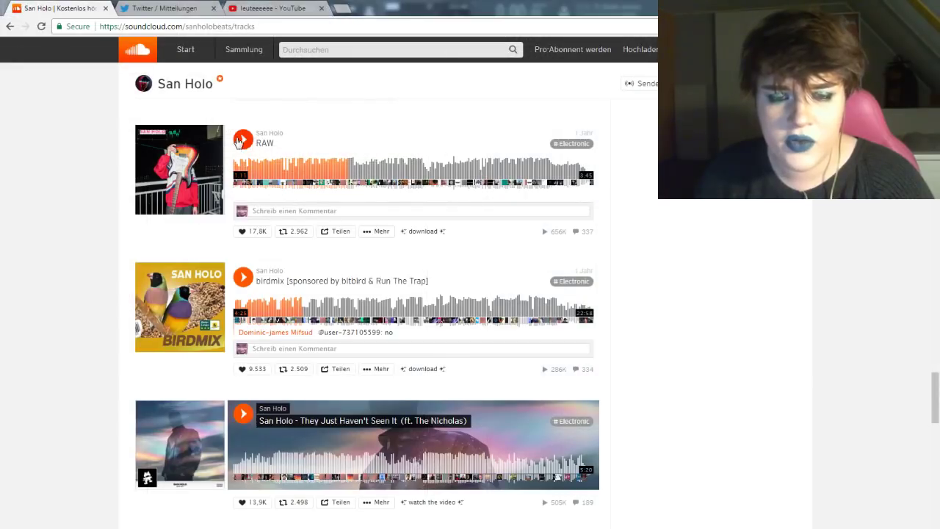
left_click(240, 141)
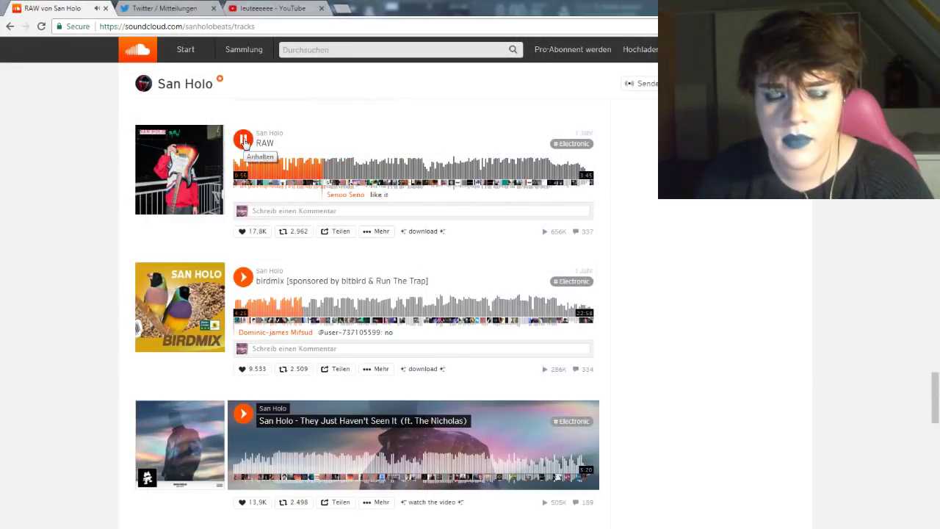
- Pause RAW on SoundCloud, and in FL Studio load Cymatics - Ultimate Snare 3 - C into the Snare channel for Pattern 3
left_click(245, 142)
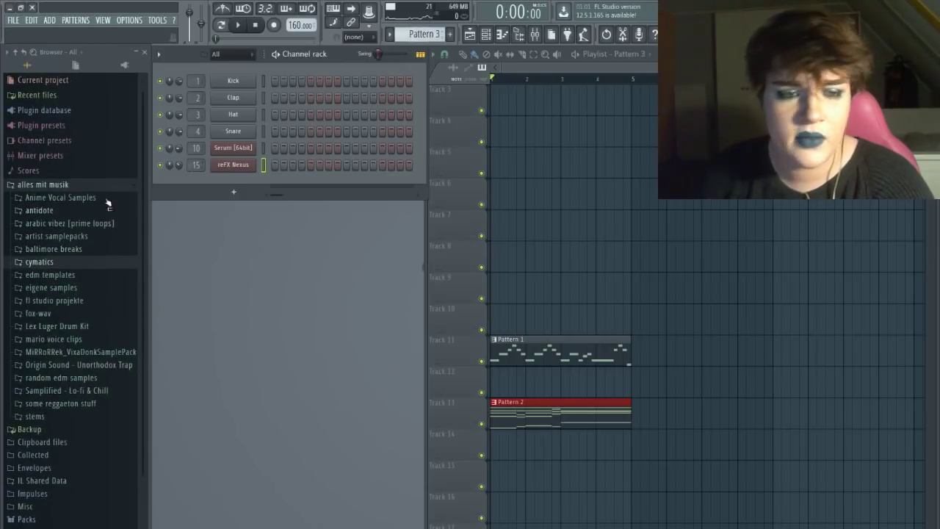
left_click(33, 236)
scroll(84, 391, "down", 3)
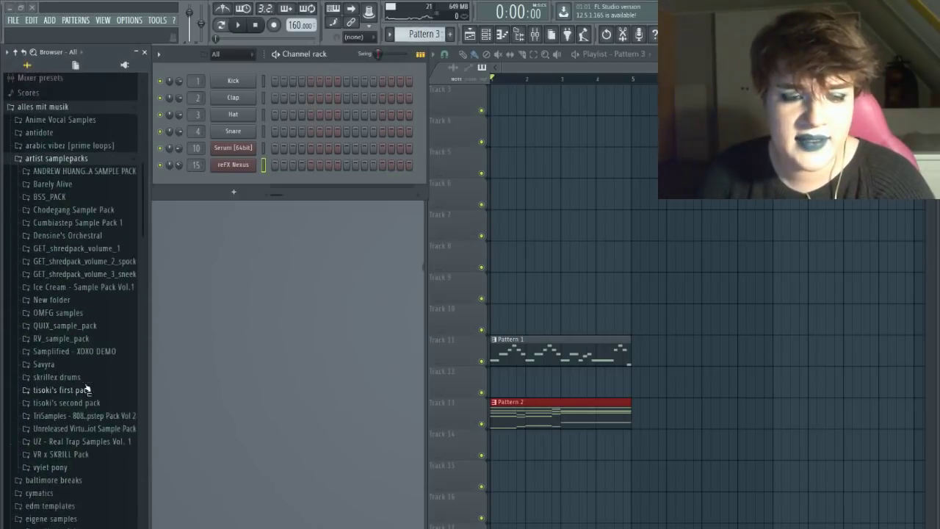
left_click(52, 167)
left_click(38, 195)
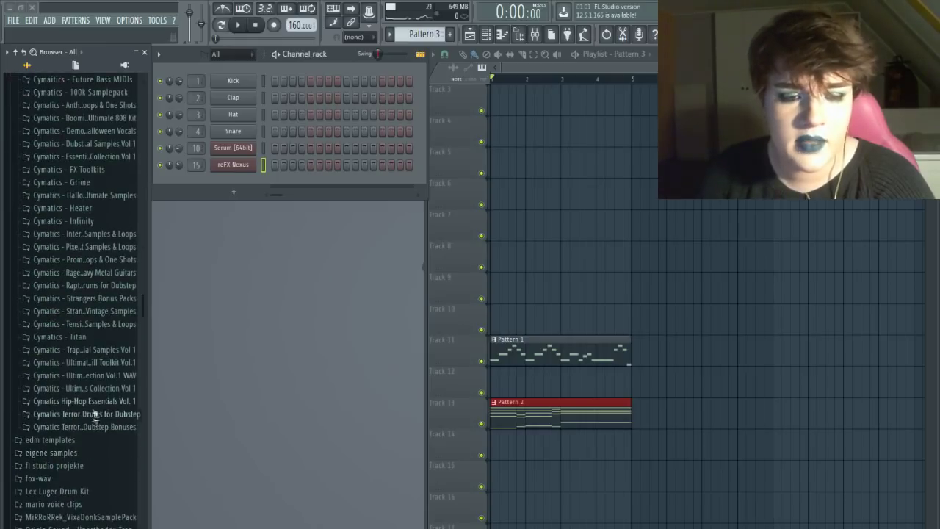
left_click(89, 387)
scroll(89, 387, "up", 1)
left_click(94, 202)
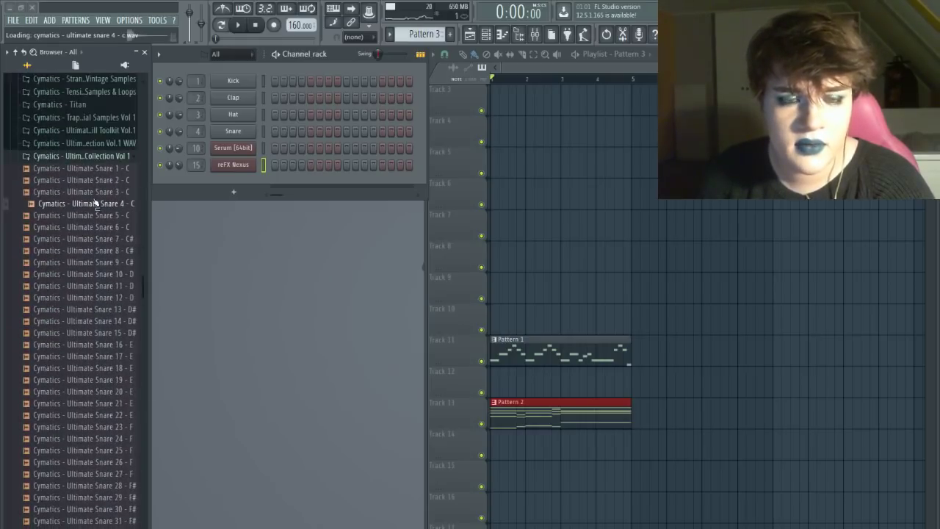
left_click_drag(95, 193, 233, 131)
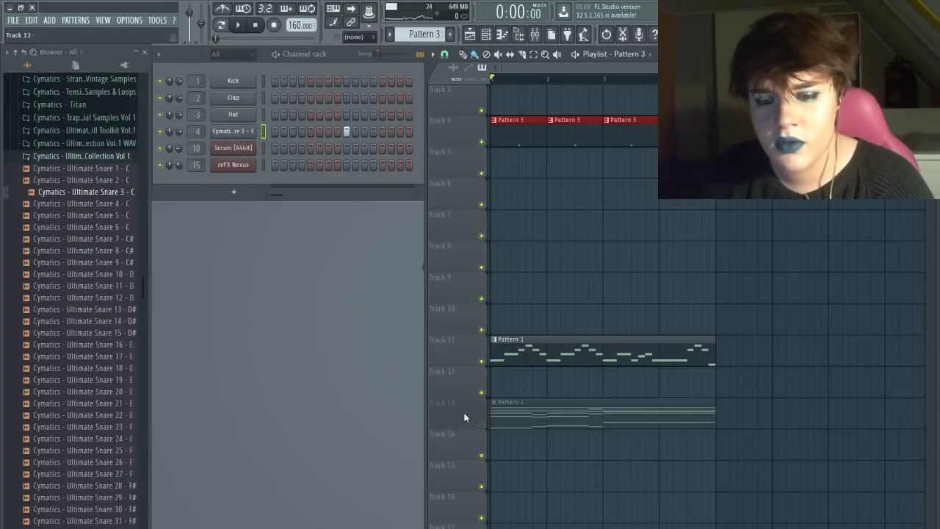
- Play the arrangement, switch to Pattern 4 and load Cymatics - Ultimate Kick 8 - D into the Kick channel
key("space")
left_click(81, 156)
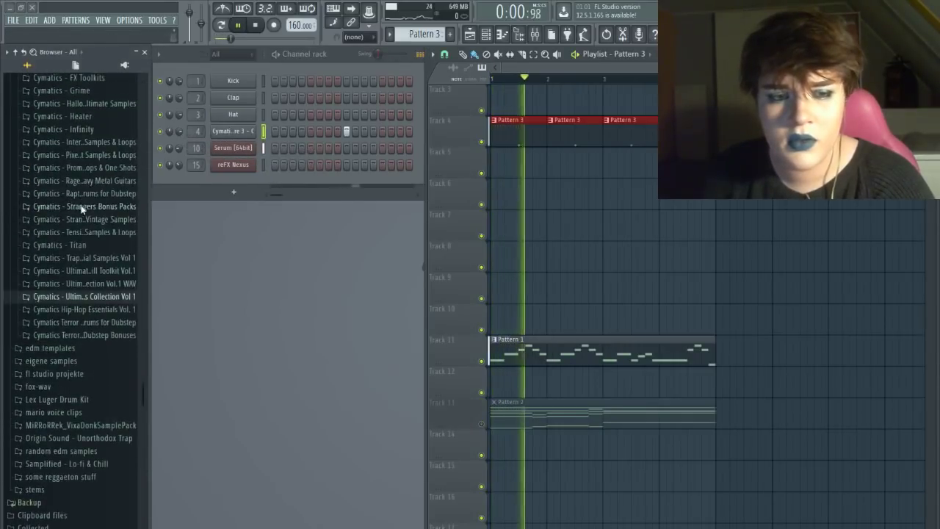
left_click(84, 285)
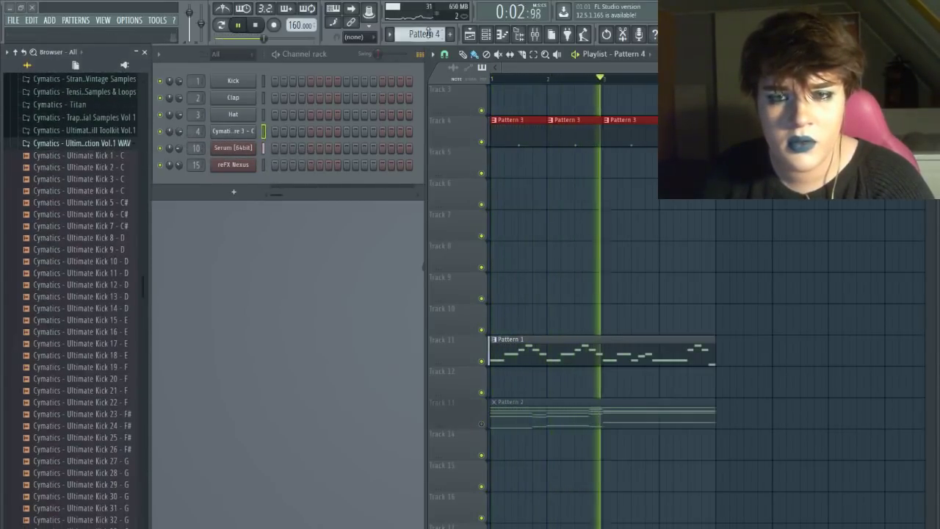
left_click(267, 33)
left_click(89, 243)
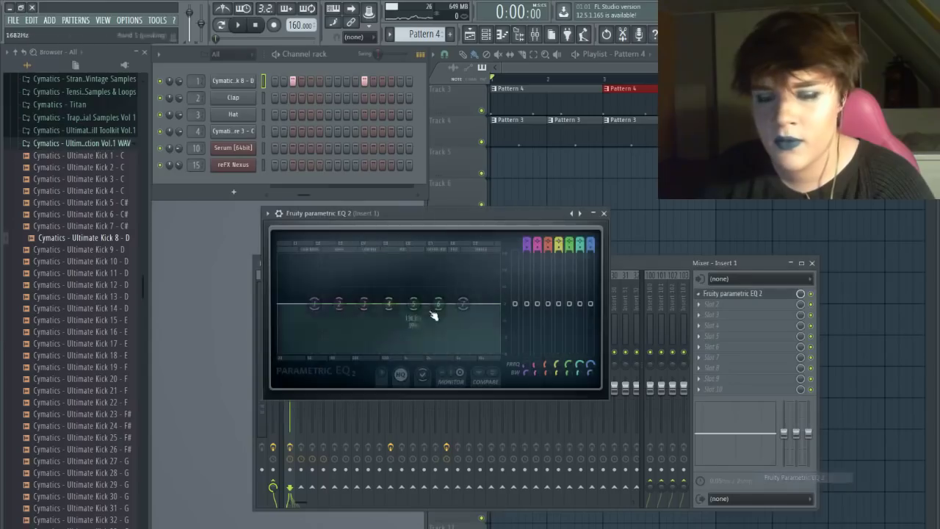
- Cut the kick's low mids with Fruity parametric EQ 2 on Insert 1 and close the EQ and mixer
left_click_drag(364, 303, 316, 305)
scroll(375, 332, "down", 4)
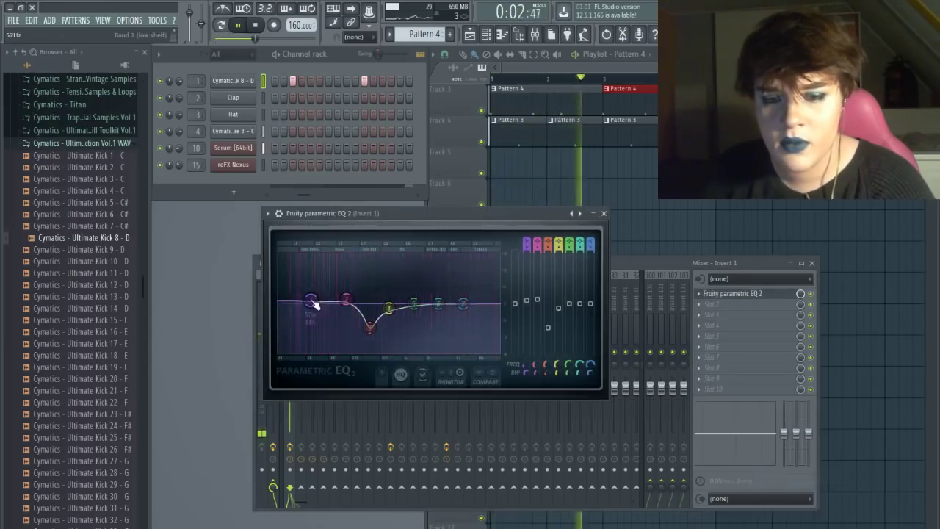
left_click(604, 213)
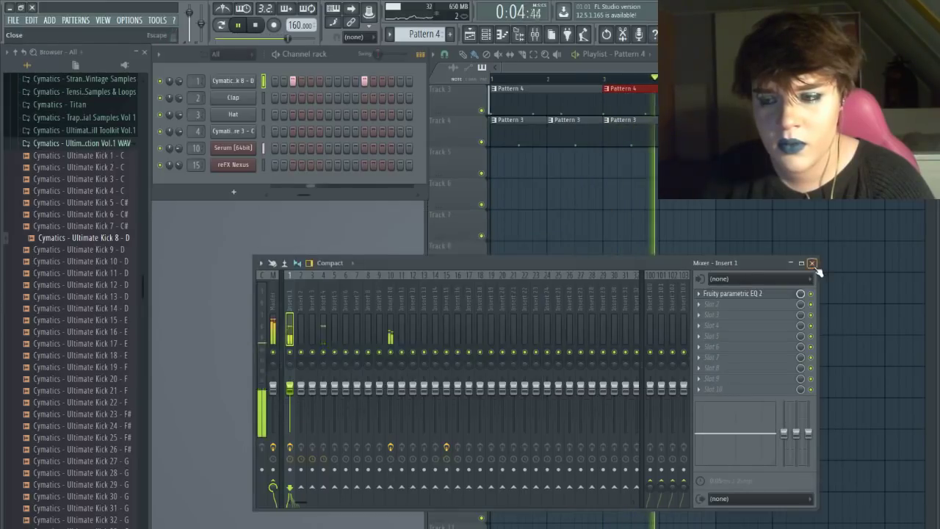
left_click(812, 263)
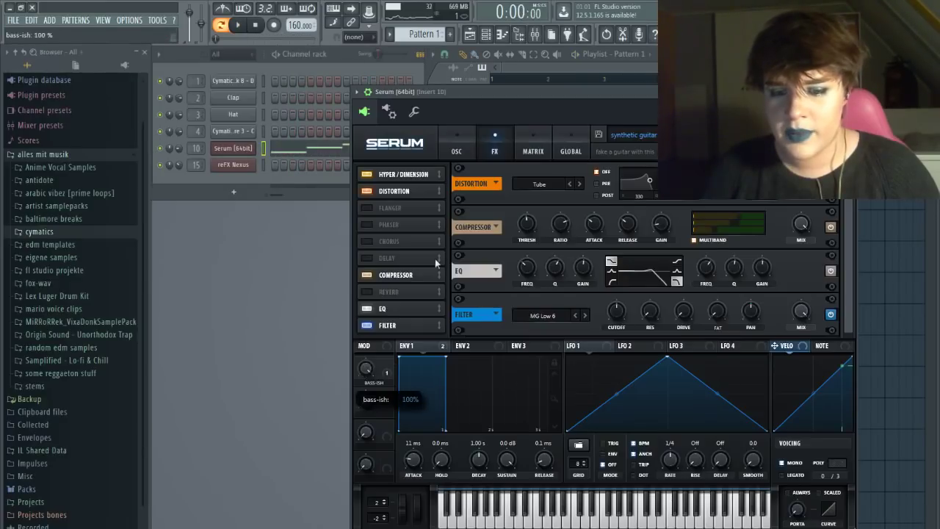
- Turn the bass-ish macro down in Serum while Pattern 1 plays, and create an automation clip for the Serum channel volume
right_click(365, 371)
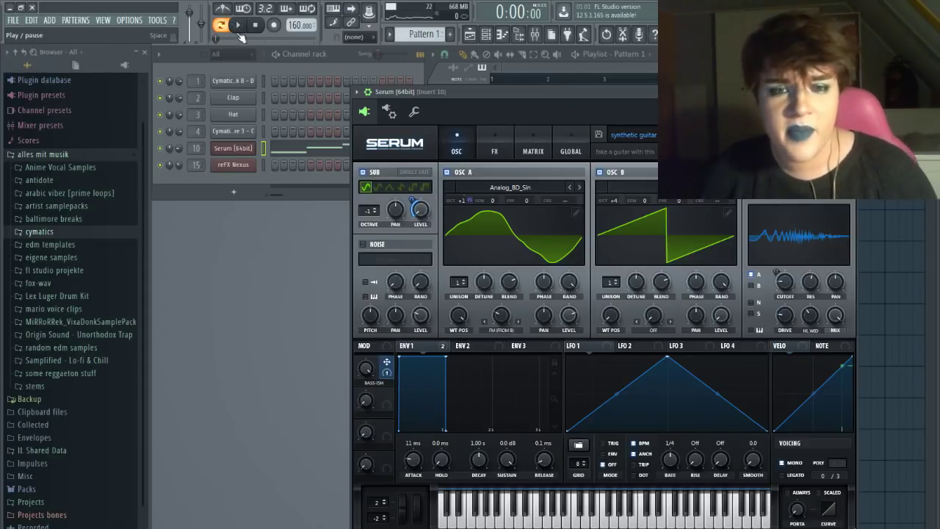
left_click(241, 26)
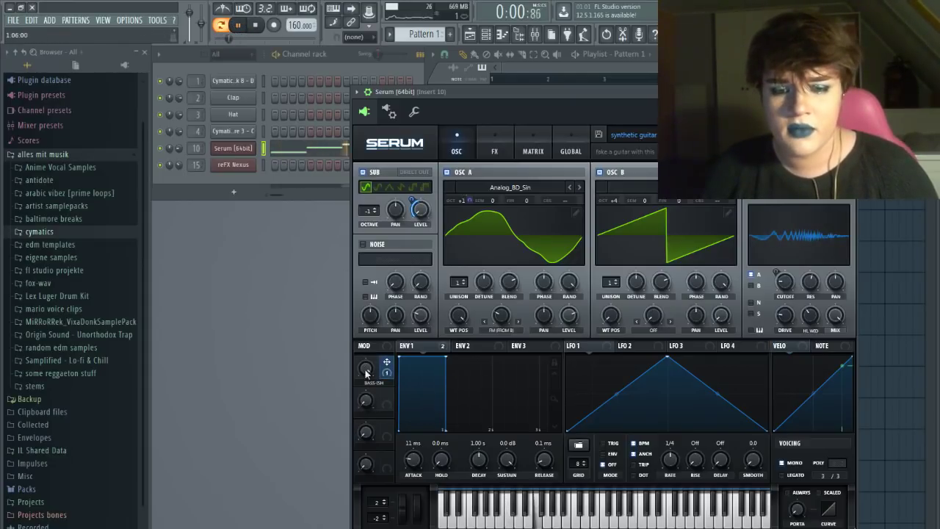
left_click_drag(367, 373, 357, 399)
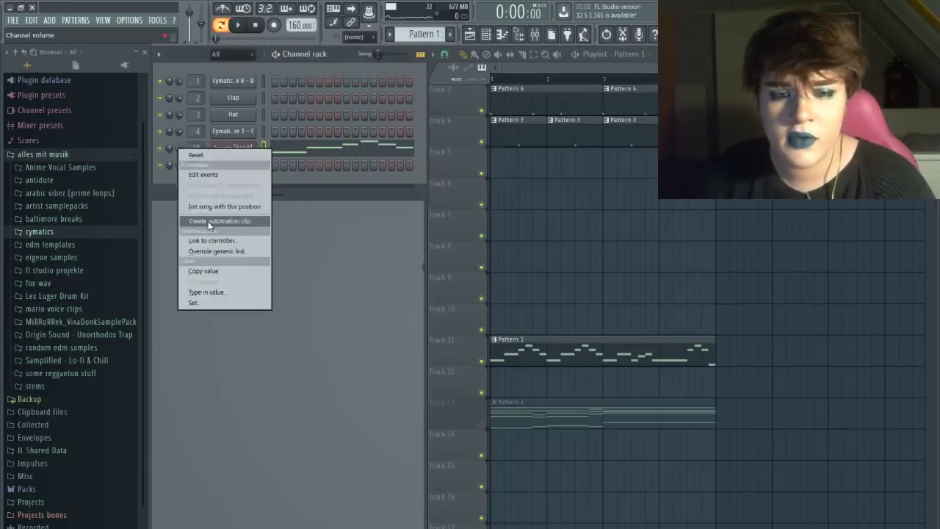
left_click(209, 221)
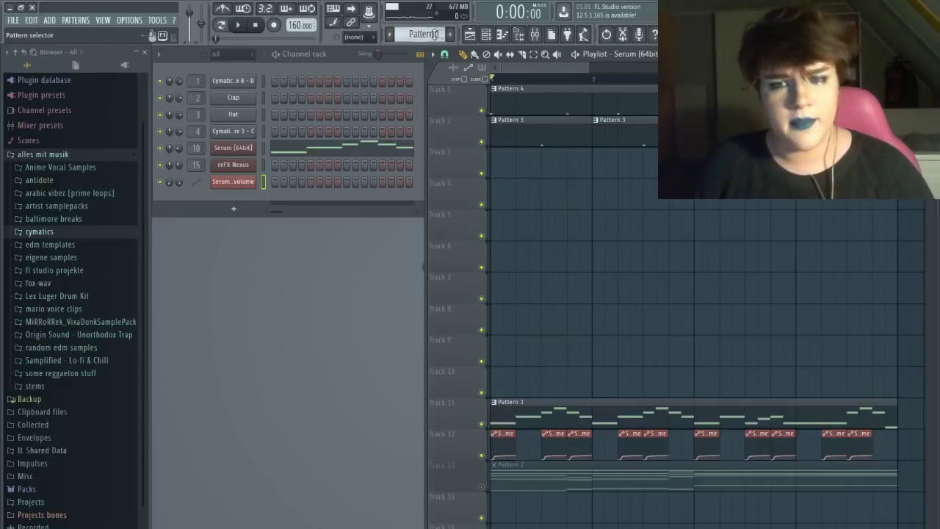
- Select Pattern 4 and add the Cymatics - Boomin 808 23 - F sample as a new channel below the kick
left_click(532, 85)
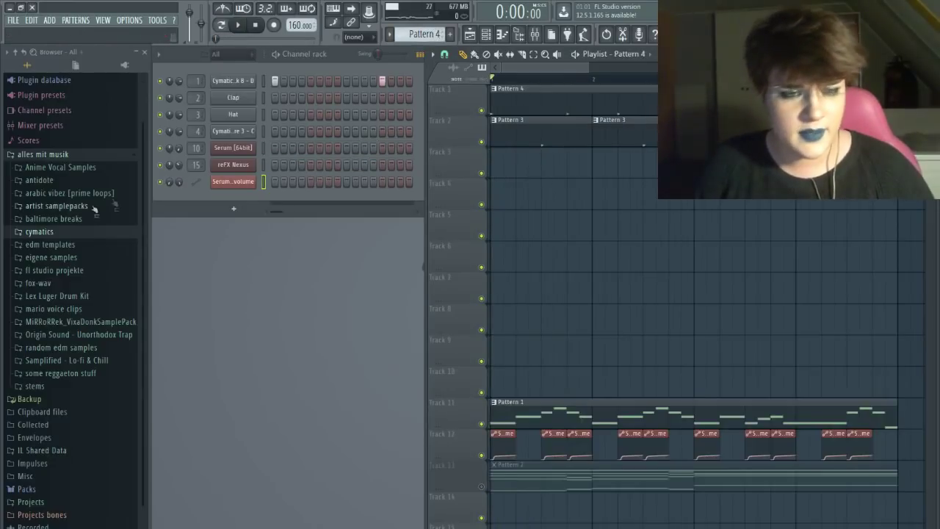
left_click(50, 232)
left_click(60, 321)
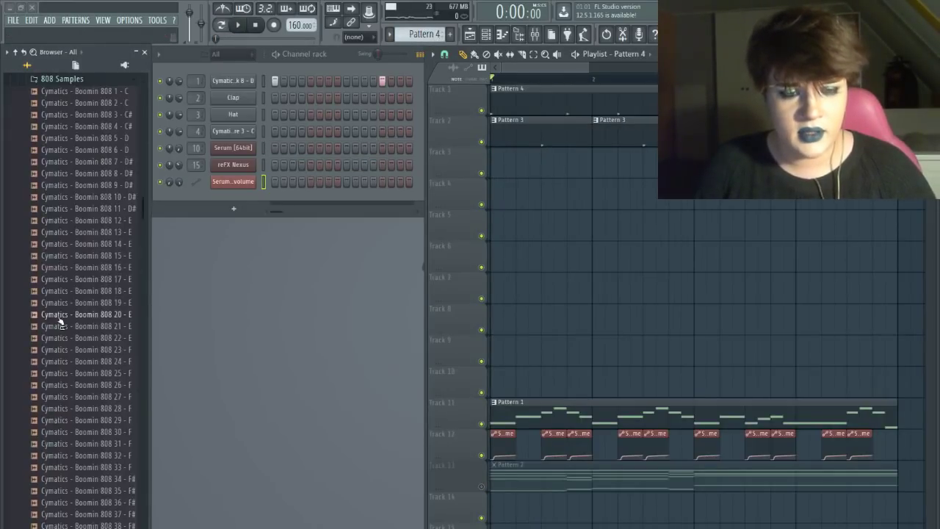
left_click_drag(60, 302, 234, 221)
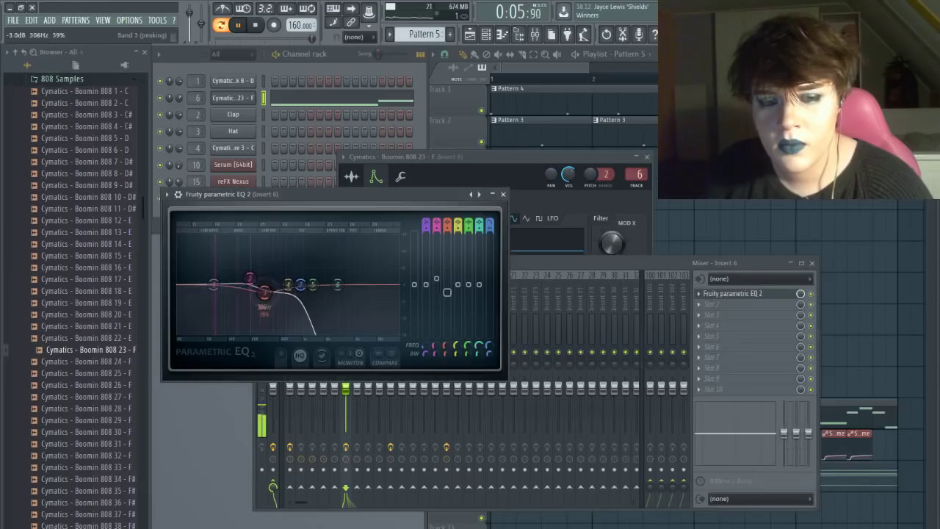
- Adjust the 808's curve in Fruity parametric EQ 2 on Insert 6 and close the EQ and sample settings
left_click_drag(234, 296, 219, 299)
left_click(503, 193)
left_click(647, 156)
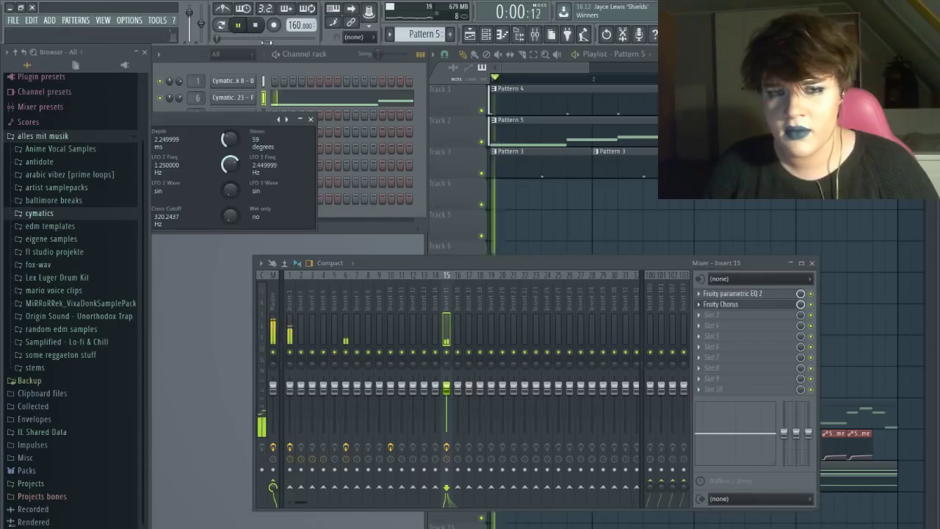
- Set the Fruity Chorus mix level on the reFX Nexus mixer insert to about 79% and close the mixer
left_click(312, 119)
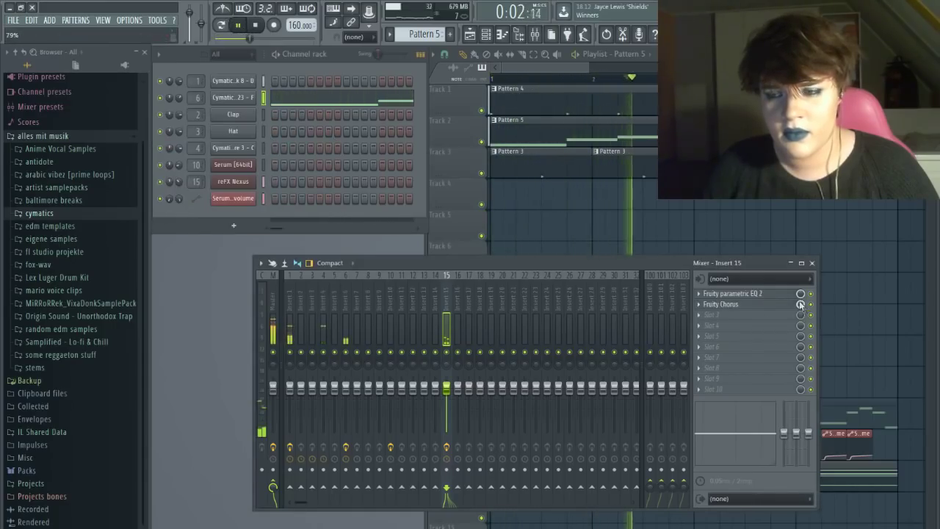
left_click(811, 263)
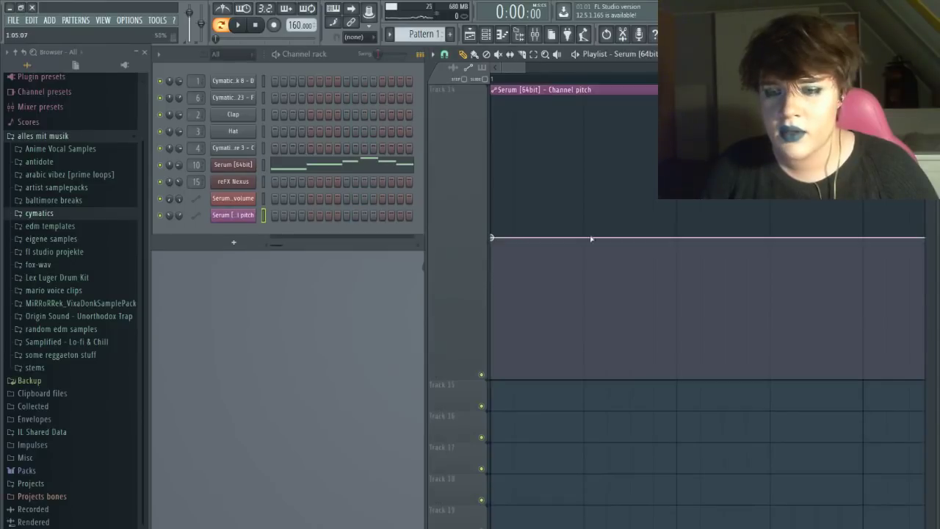
- Shape the Serum channel pitch automation so the pitch slides up from below at the start, and play it back
left_click_drag(492, 238, 441, 451)
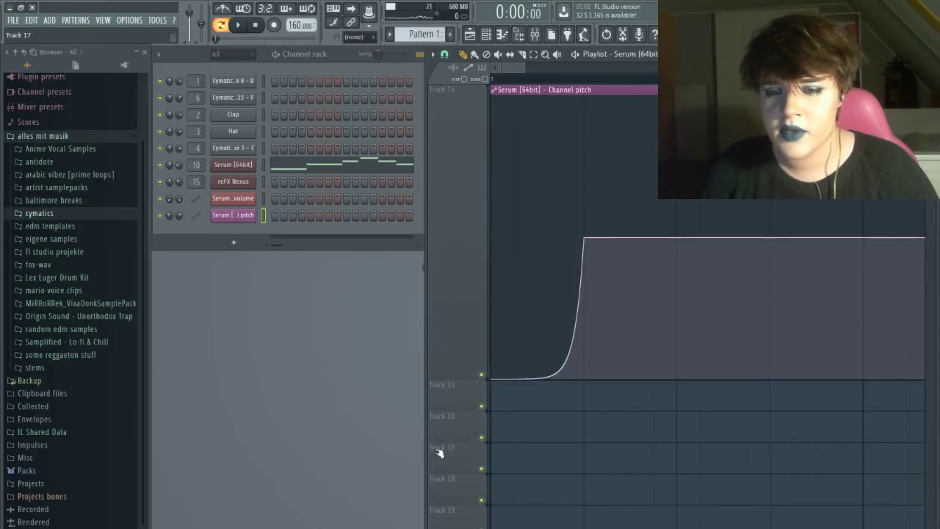
left_click(237, 26)
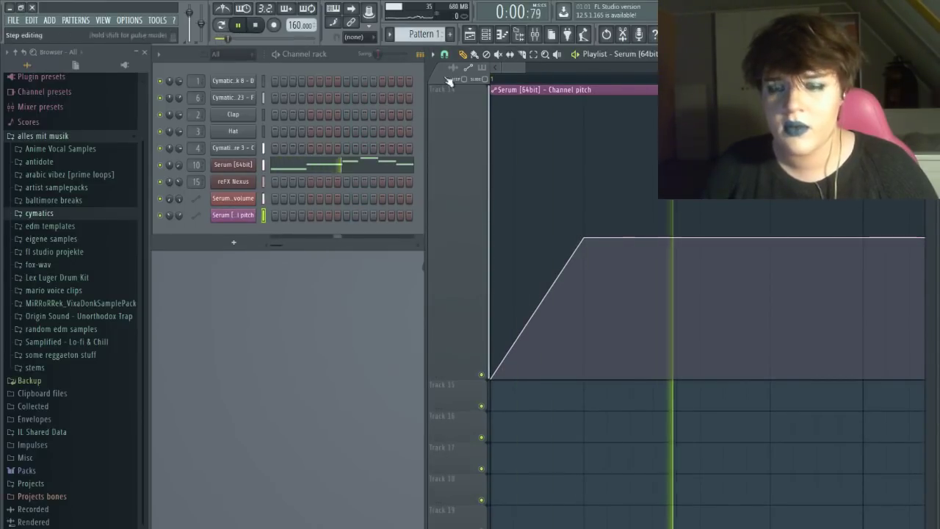
left_click(256, 26)
scroll(598, 204, "up", 4)
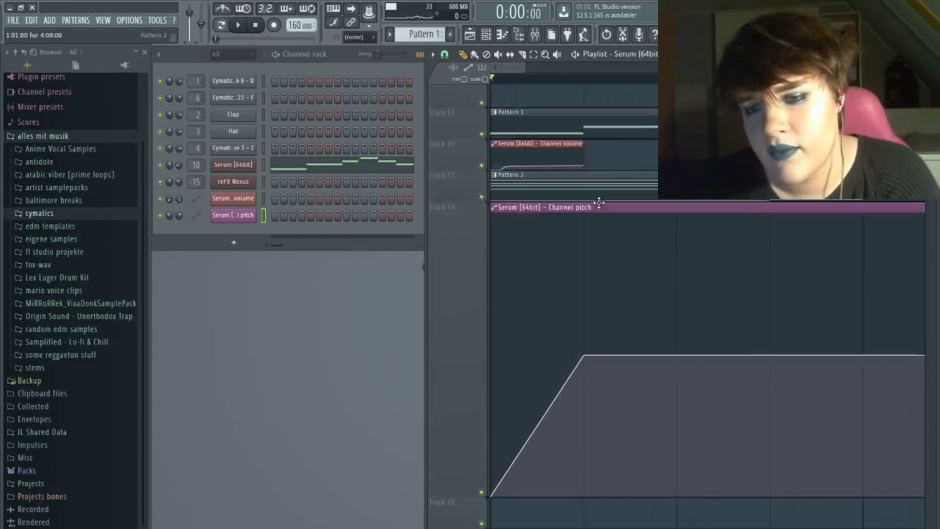
scroll(598, 203, "down", 3)
scroll(590, 88, "down", 5)
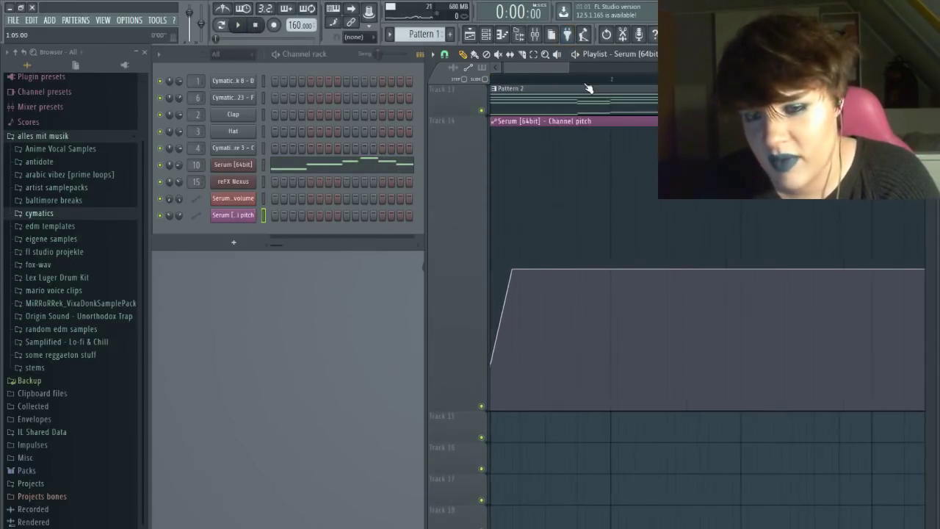
- Rearrange the playlist so the Serum channel pitch automation sits on Track 13, directly above Pattern 2
scroll(589, 88, "up", 1)
left_click(535, 55)
left_click_drag(543, 101, 496, 169)
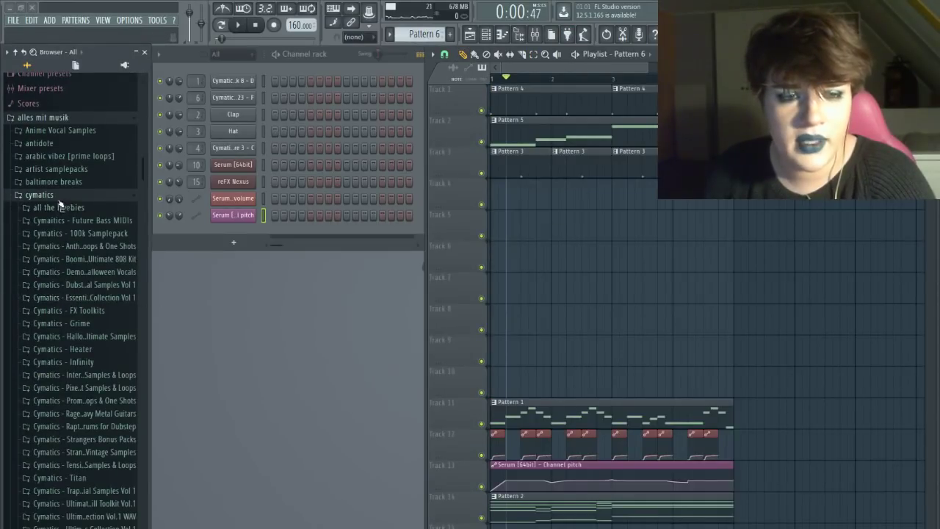
- Add Raptor Ride 6 and Raptor Open Hat 12 from the Cymatics Raptor drums pack to Pattern 6, routed to mixer track 3
scroll(59, 203, "down", 4)
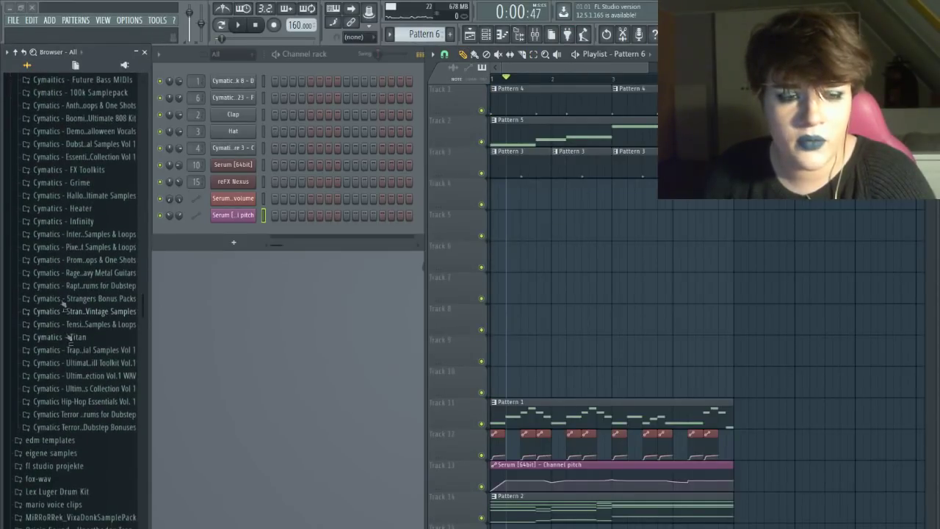
left_click(93, 287)
left_click(66, 311)
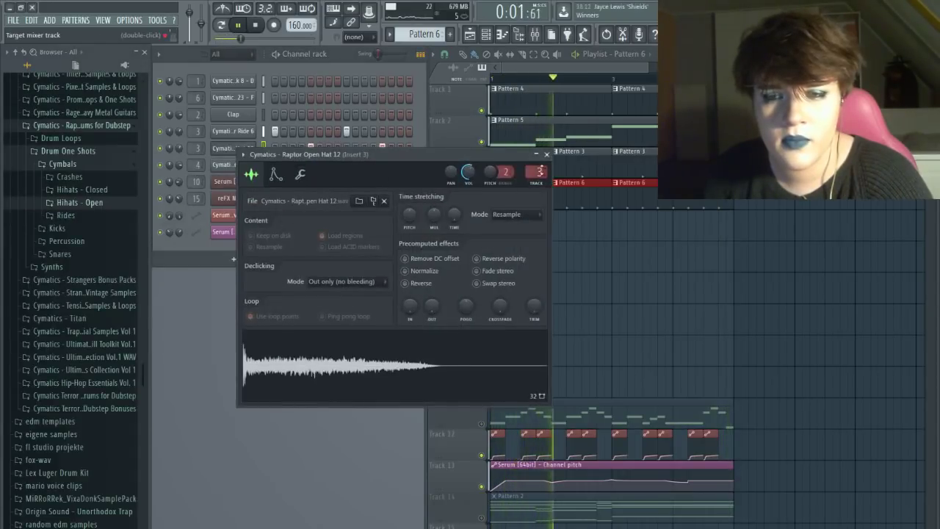
key("F9")
left_click(711, 308)
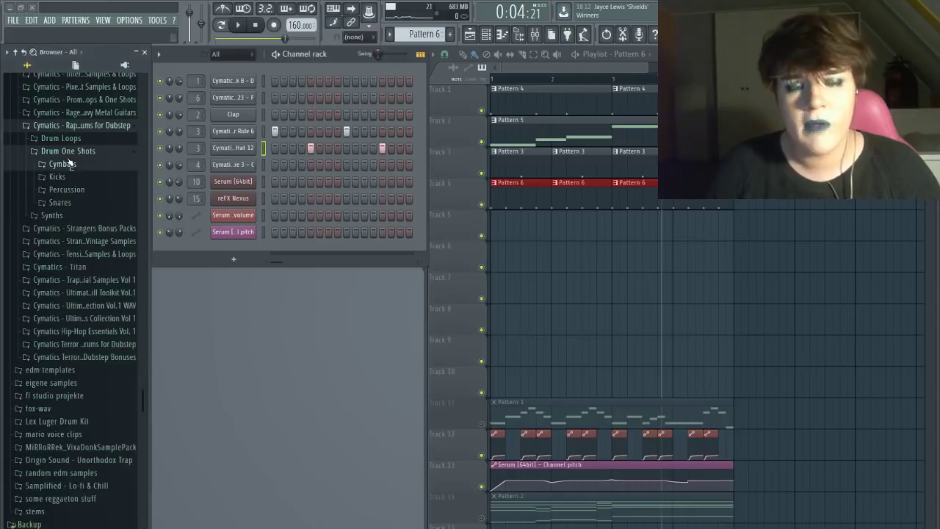
- Collapse the Cymatics folders in the file browser and add a second Serum channel for Pattern 7
scroll(74, 188, "up", 3)
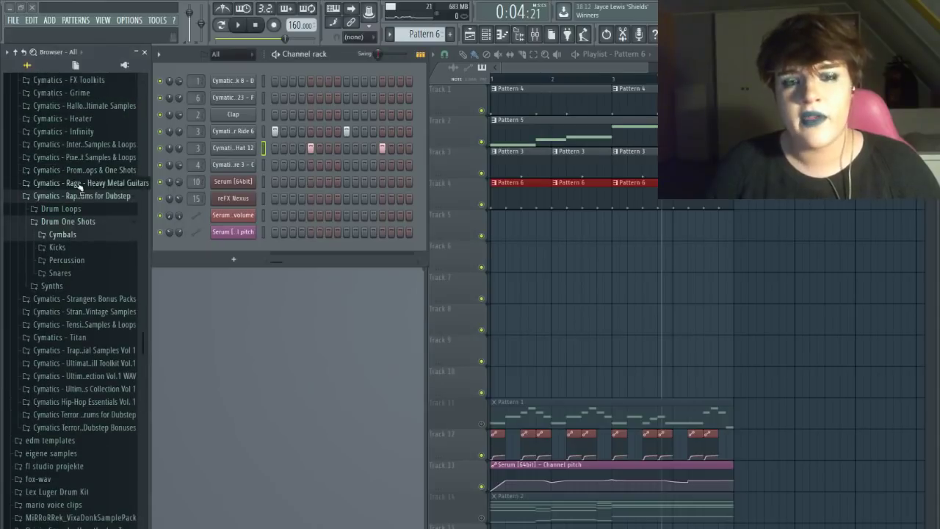
left_click(70, 199)
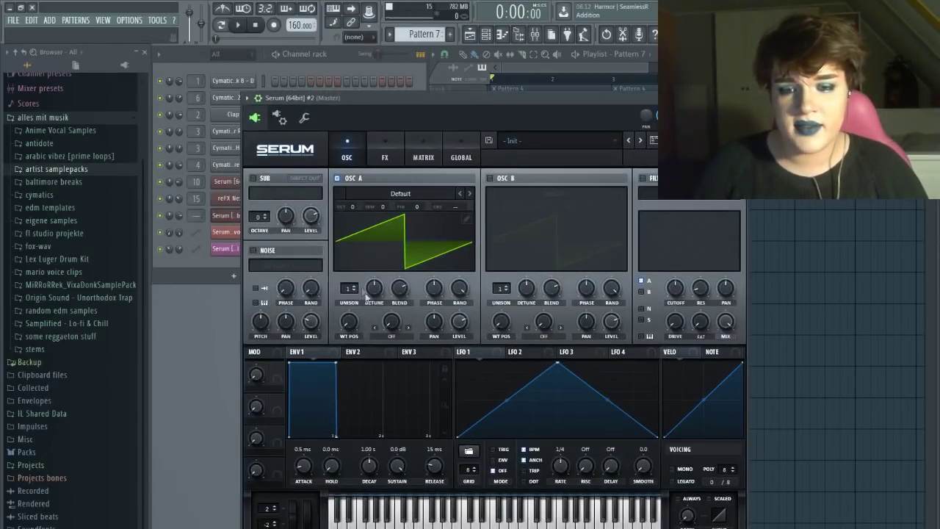
- Set OSC A in the second Serum to 8 unison voices with a detune of 0.16
left_click_drag(351, 288, 370, 266)
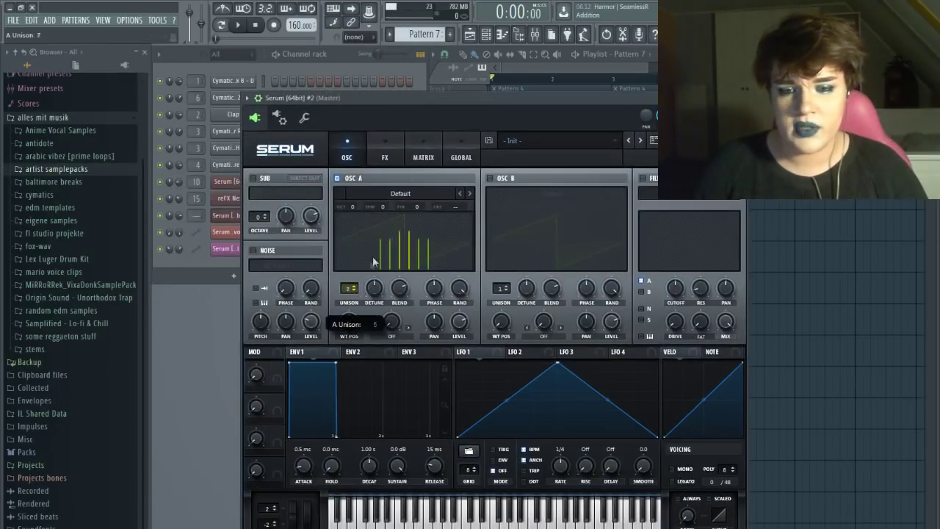
left_click_drag(376, 119, 402, 106)
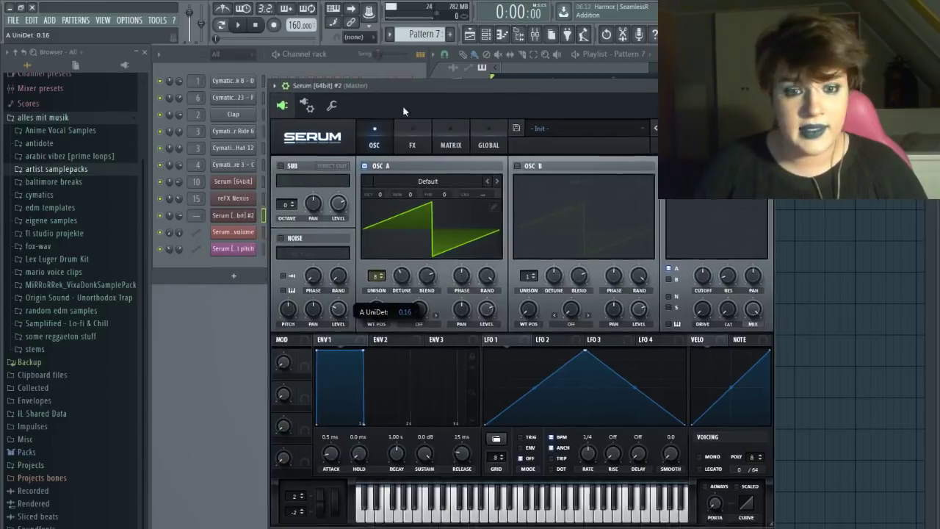
left_click_drag(402, 107, 450, 103)
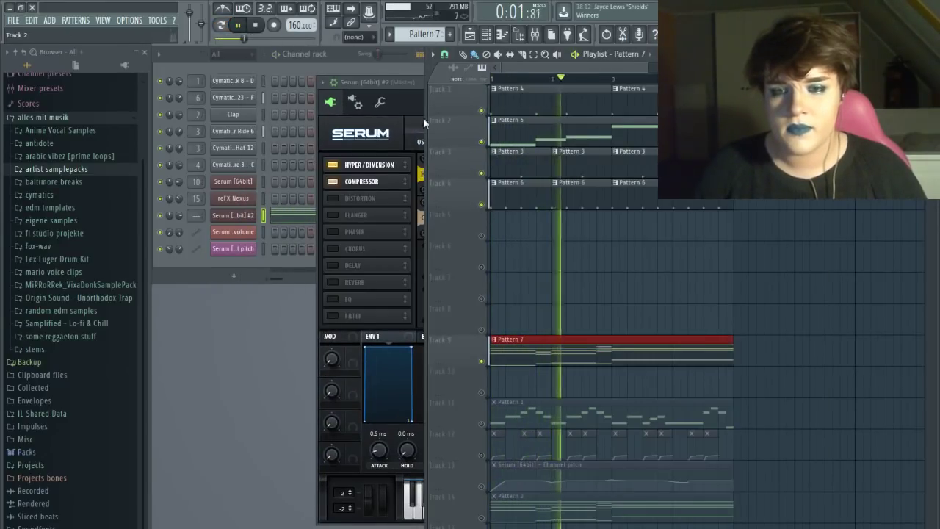
- Modulate OSC A's level with a reshaped LFO 1 in the second Serum, and enable OSC B
left_click(419, 112)
left_click(422, 136)
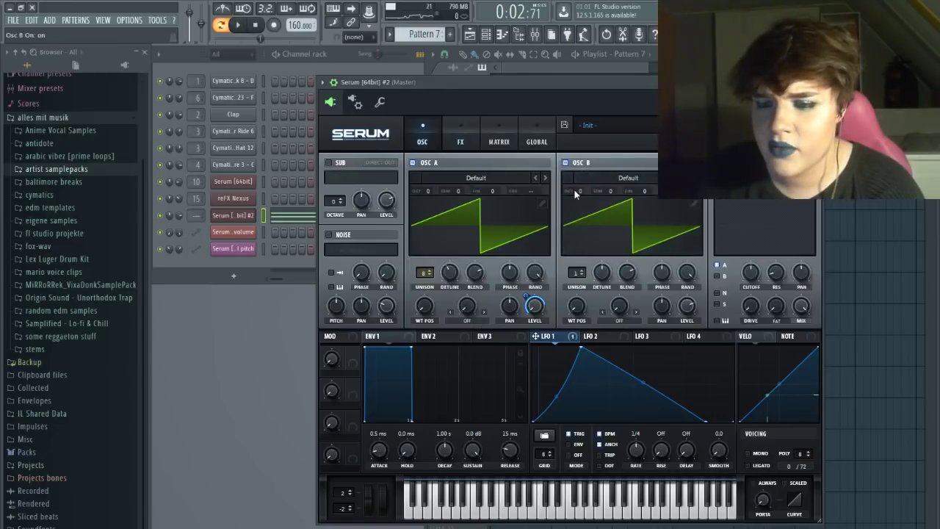
- Load the 01-Square-Saw I wavetable from Massive Wavetables' M2-Basic set into OSC B
left_click(576, 190)
mouse_move(623, 227)
mouse_move(717, 227)
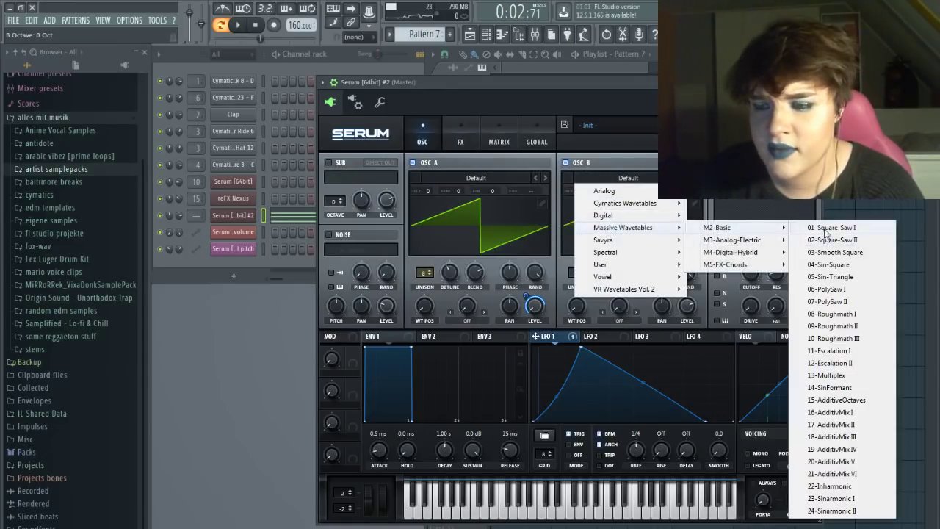
left_click(826, 229)
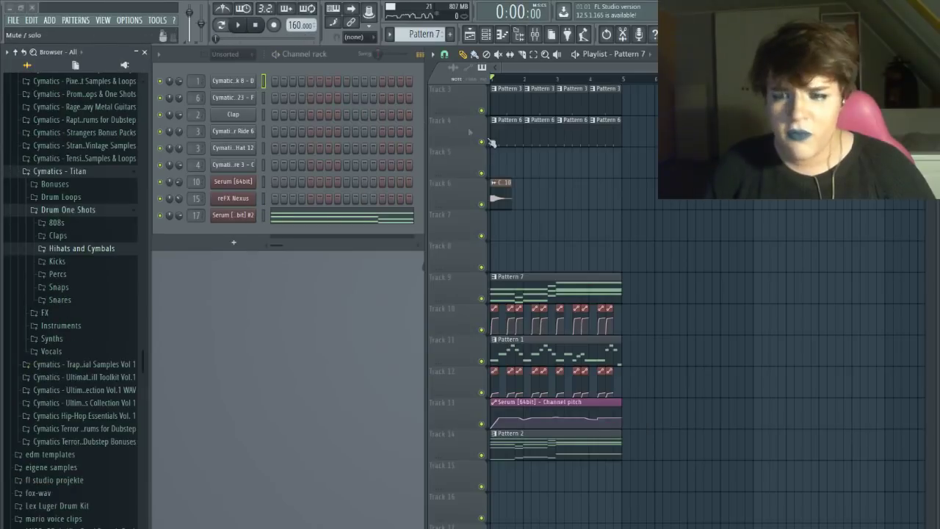
- Paint further clips of Pattern 4 and Pattern 5 on playlist Tracks 1 and 2 from bar 5
scroll(538, 152, "up", 2)
left_click(475, 55)
left_click(529, 100)
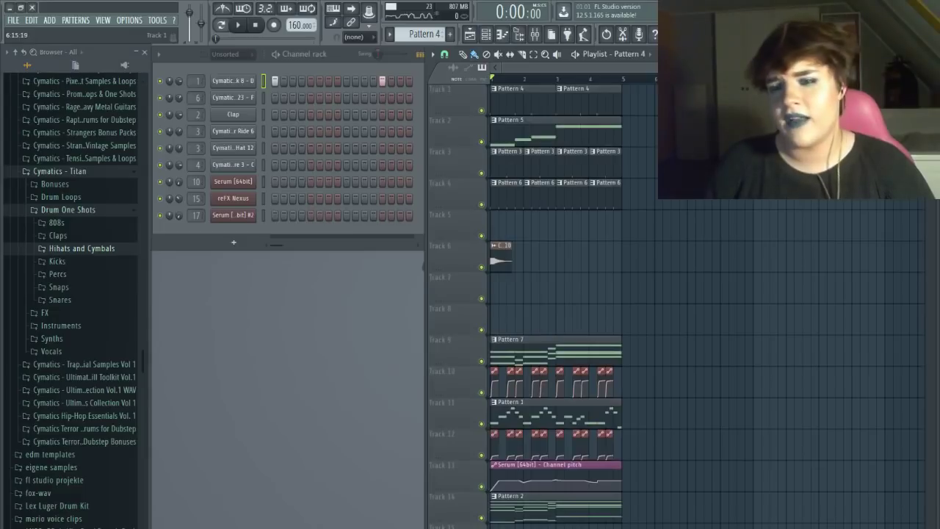
left_click(631, 100)
left_click(617, 131)
left_click(645, 139)
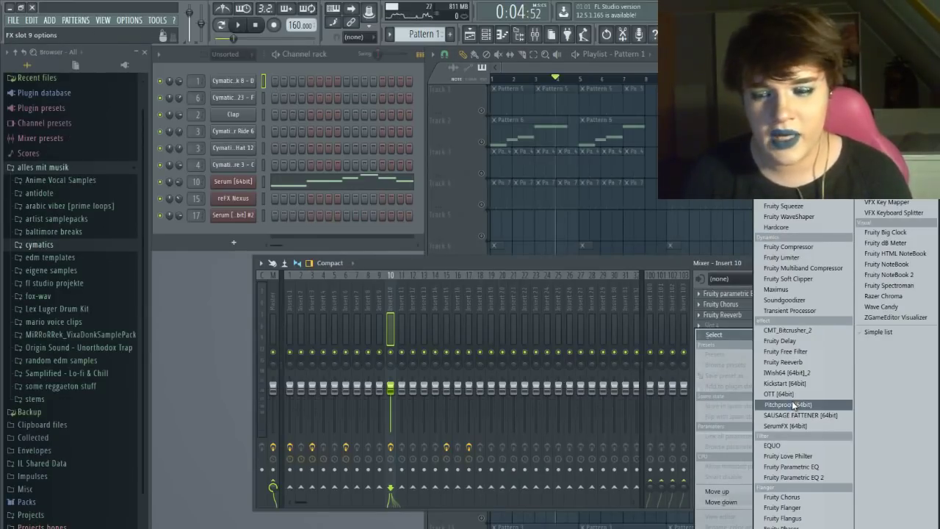
- Add Pitchproof to slot 9 of Insert 10 with a pitch of +12 and audition it
left_click(253, 25)
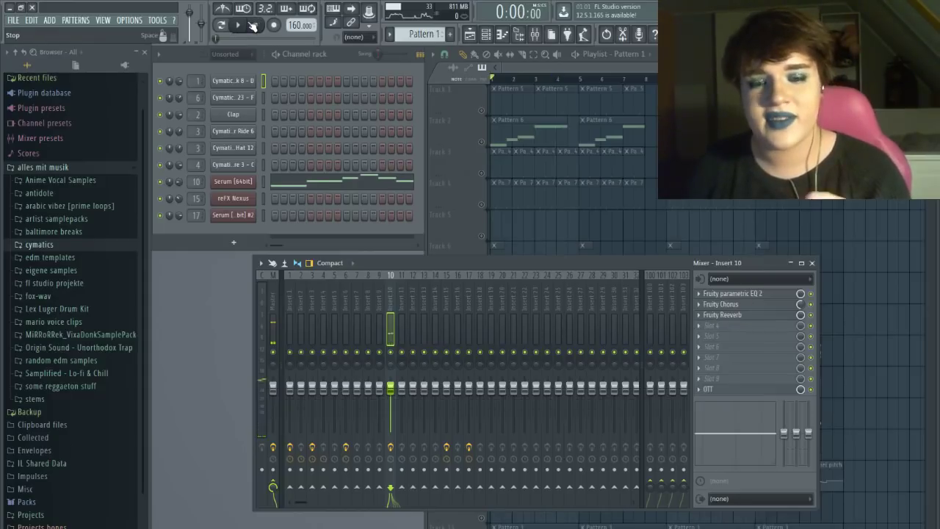
left_click(241, 26)
left_click(256, 29)
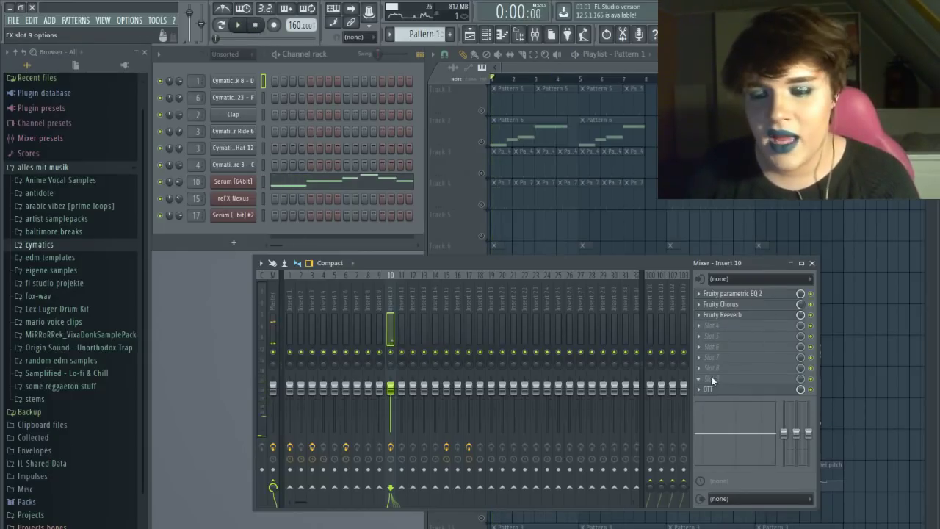
left_click(713, 379)
left_click(791, 406)
left_click(401, 317)
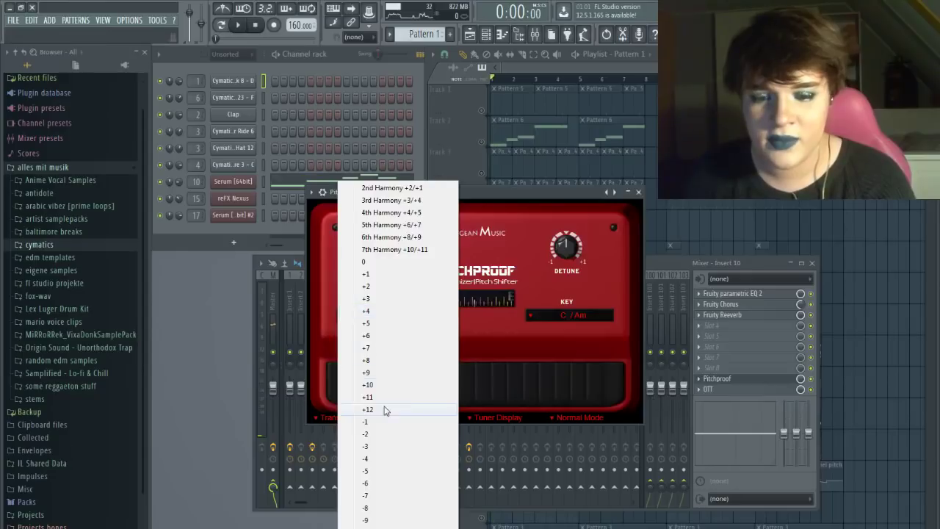
left_click(370, 412)
key("space")
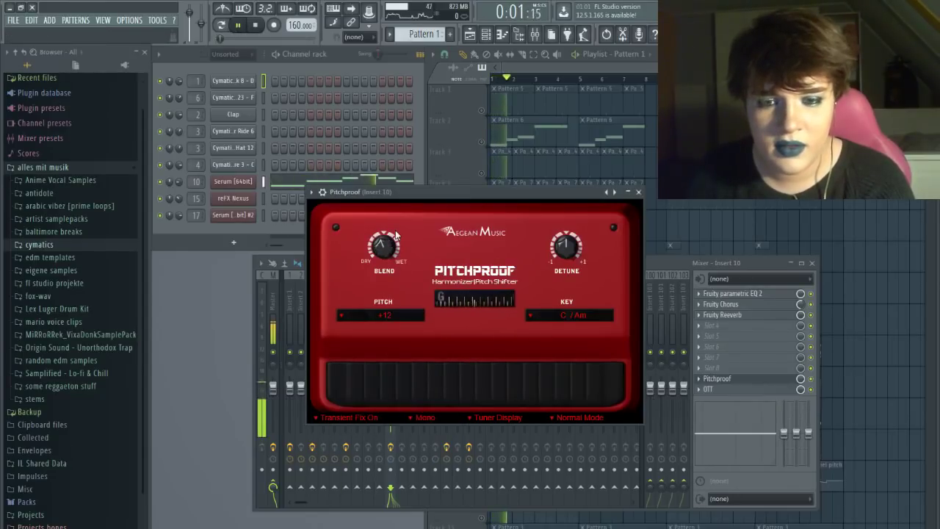
key("space")
left_click(639, 193)
- Load OTT into effect slot 9 and close the mixer
left_click(701, 378)
mouse_move(707, 335)
left_click(779, 394)
left_click(812, 263)
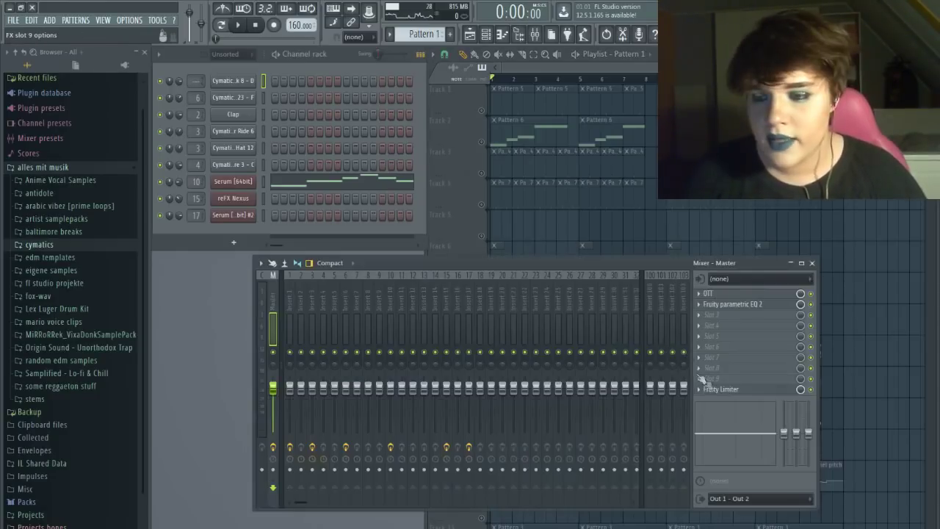
- Record a short vocal sample from In 1 with Edison in slot 9 of the Master track
left_click(701, 379)
mouse_move(712, 335)
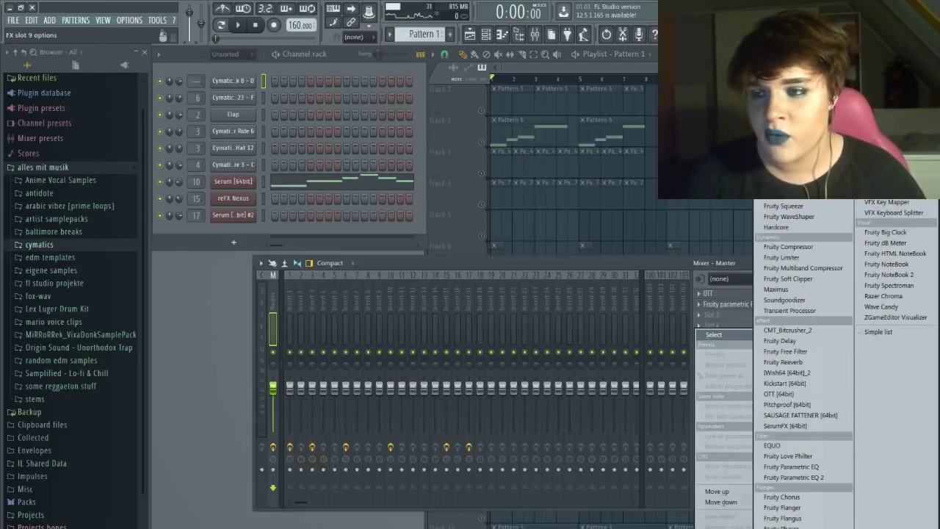
left_click(782, 257)
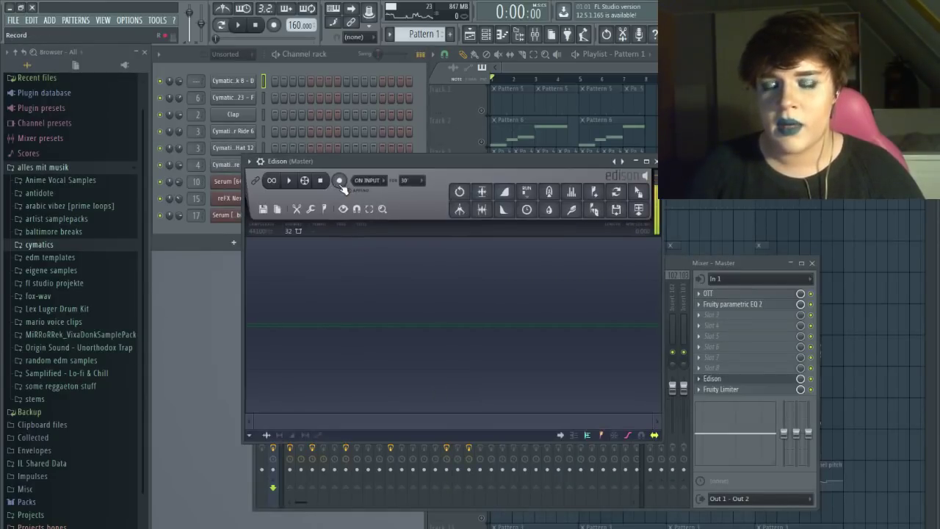
left_click(340, 181)
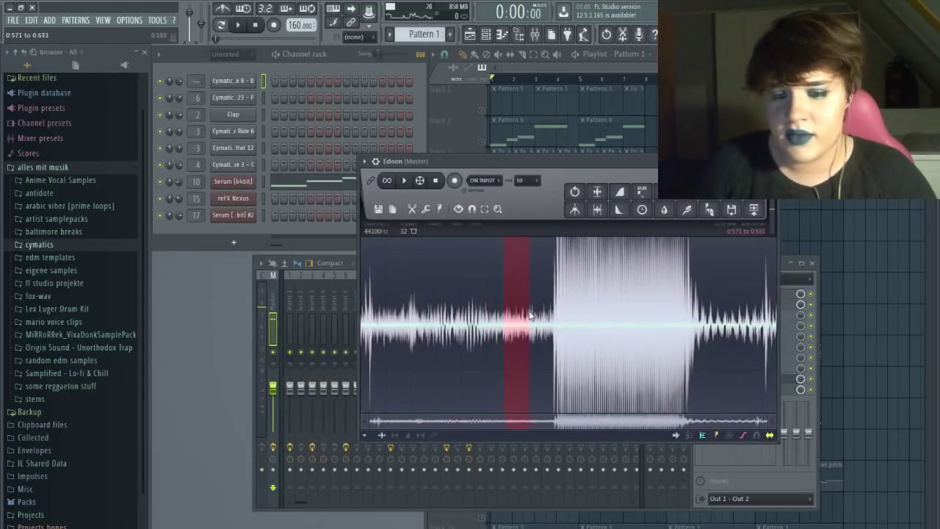
left_click(666, 211)
left_click(565, 504)
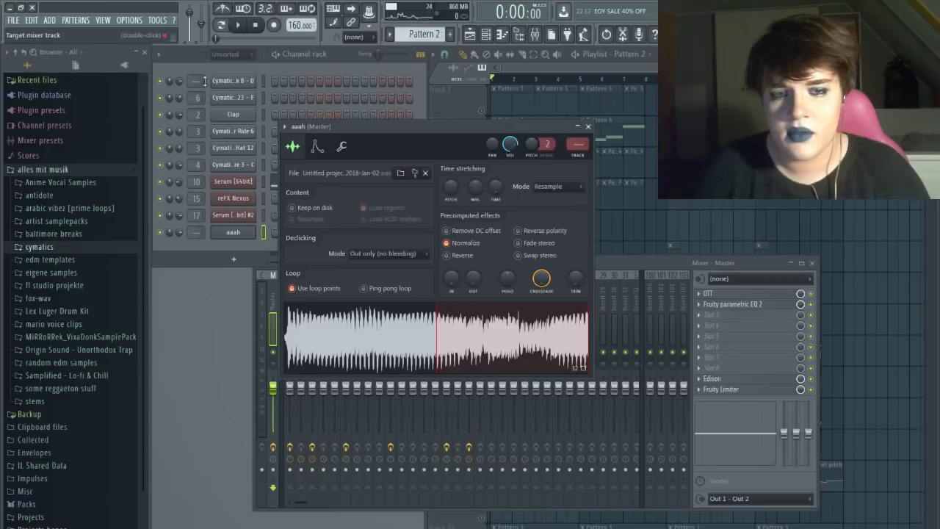
- Look over the sampler settings of the Cymatics Ultimate Kick 8 channel
left_click(233, 81)
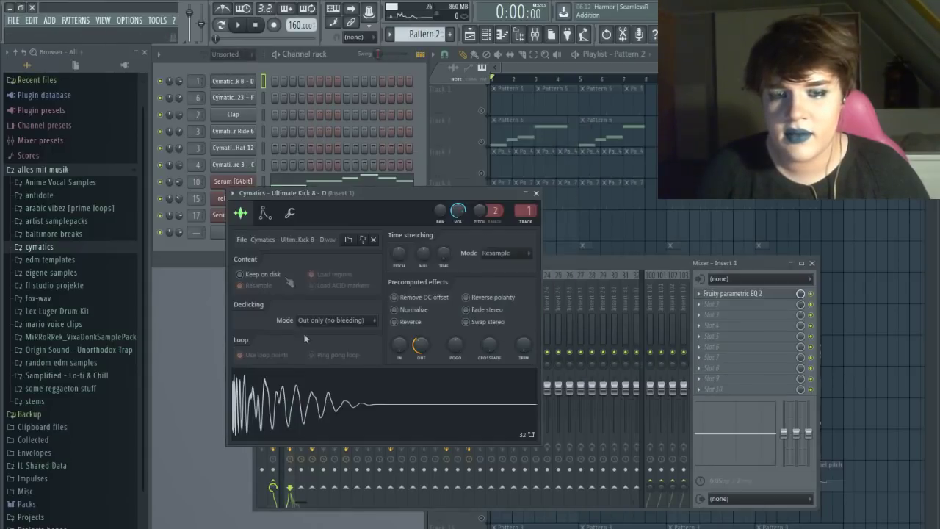
left_click(544, 193)
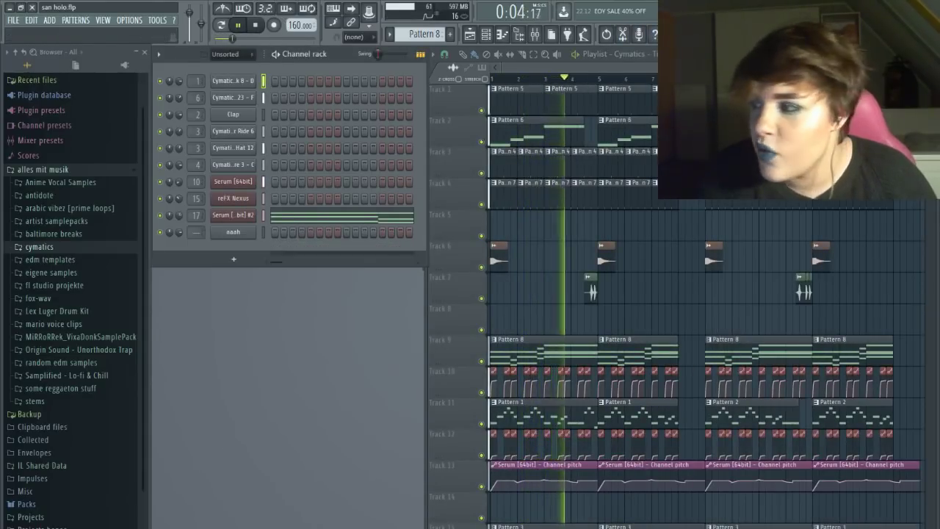
- Open the recent project inhalant abuse style.flp and play it back
left_click(258, 26)
left_click(13, 21)
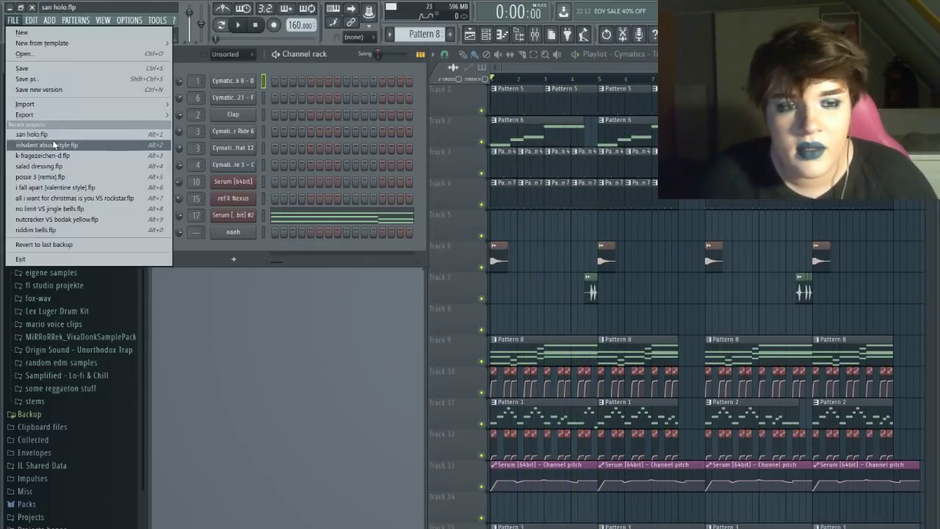
left_click(57, 145)
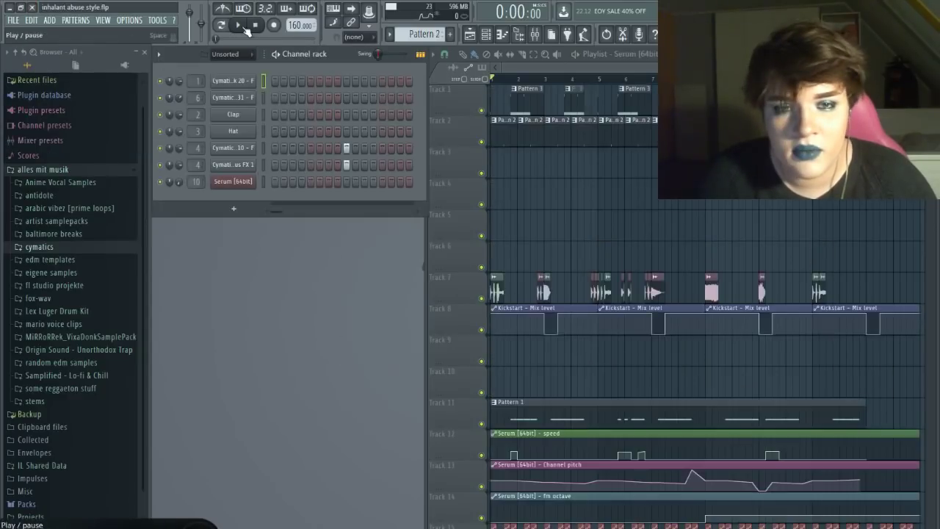
left_click(246, 26)
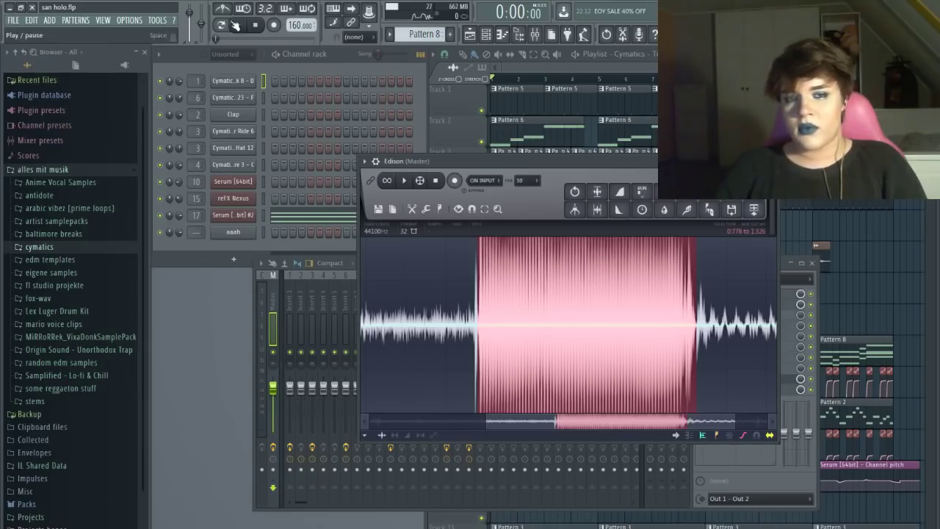
- Play back san holo.flp and open the aaah vocal channel
left_click(235, 26)
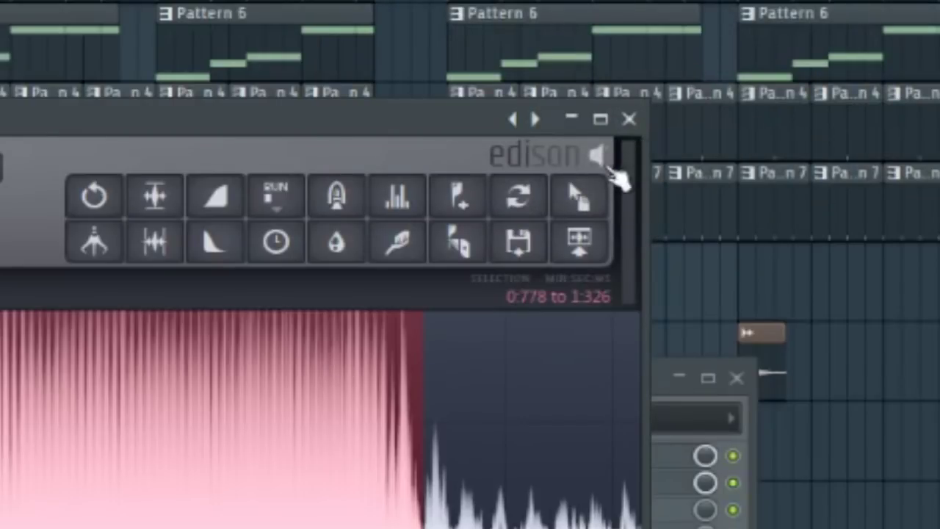
key("space")
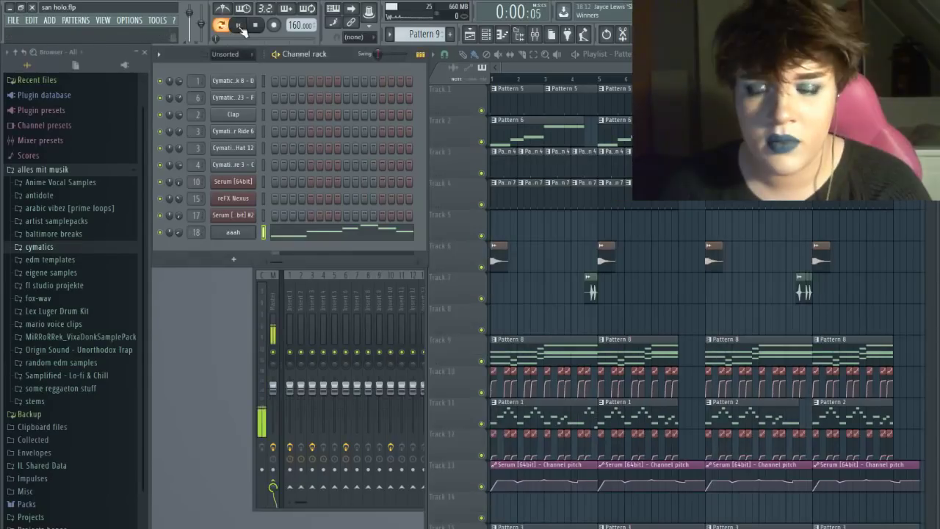
left_click(236, 234)
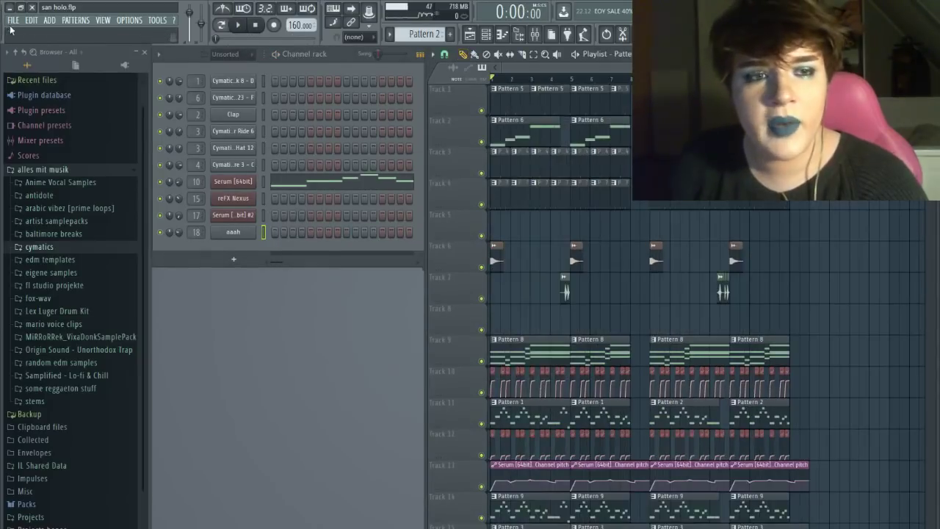
- Save the project and open the stems folder in the file browser
left_click(12, 21)
left_click(24, 69)
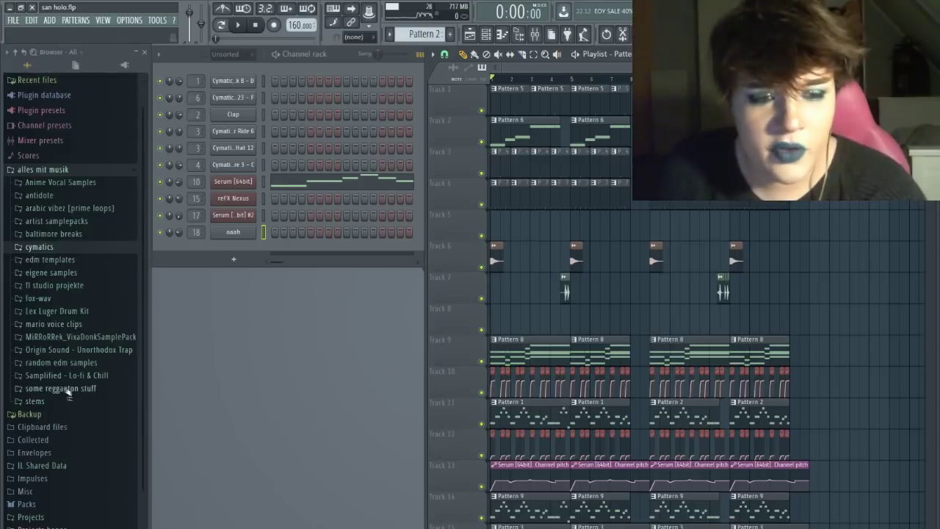
left_click(44, 401)
- Select every clip in the playlist, shift them all later in the timeline to make room for an intro, and deselect them
scroll(78, 323, "up", 2)
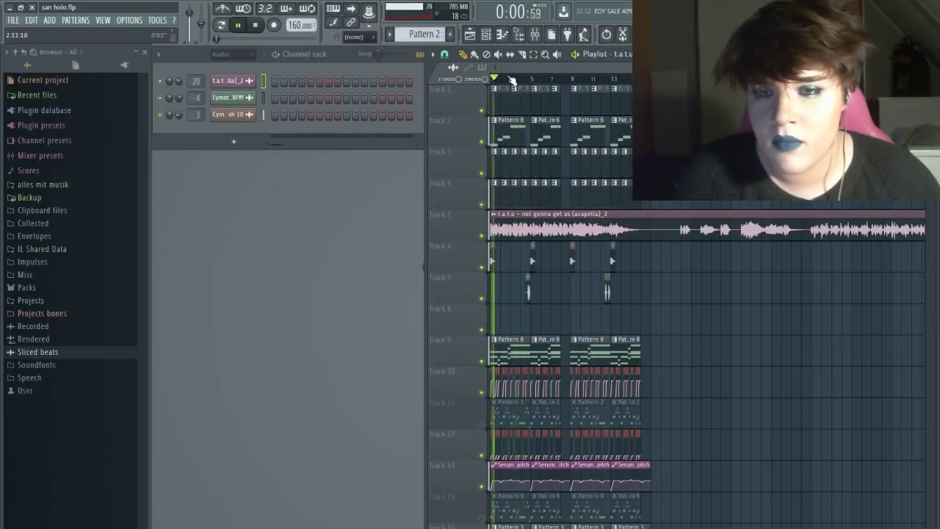
scroll(512, 78, "up", 1)
scroll(542, 78, "up", 1)
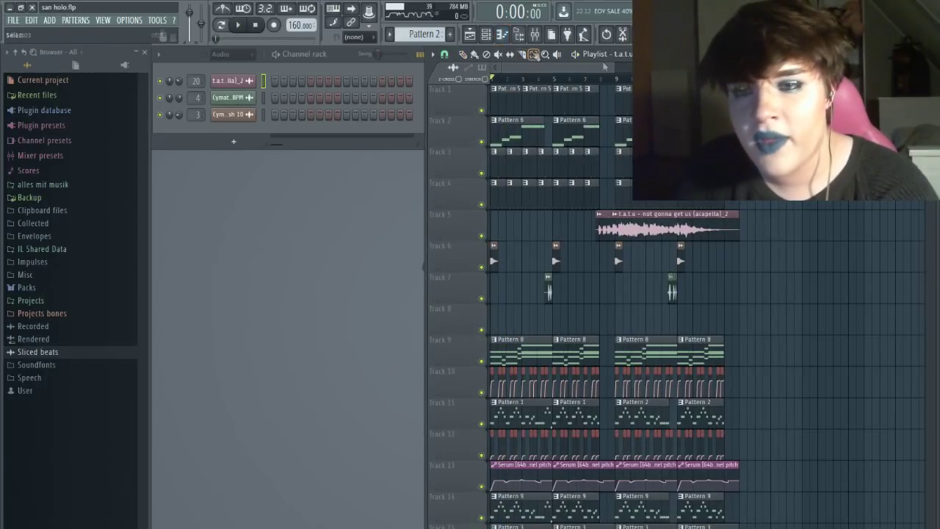
left_click_drag(768, 90, 319, 526)
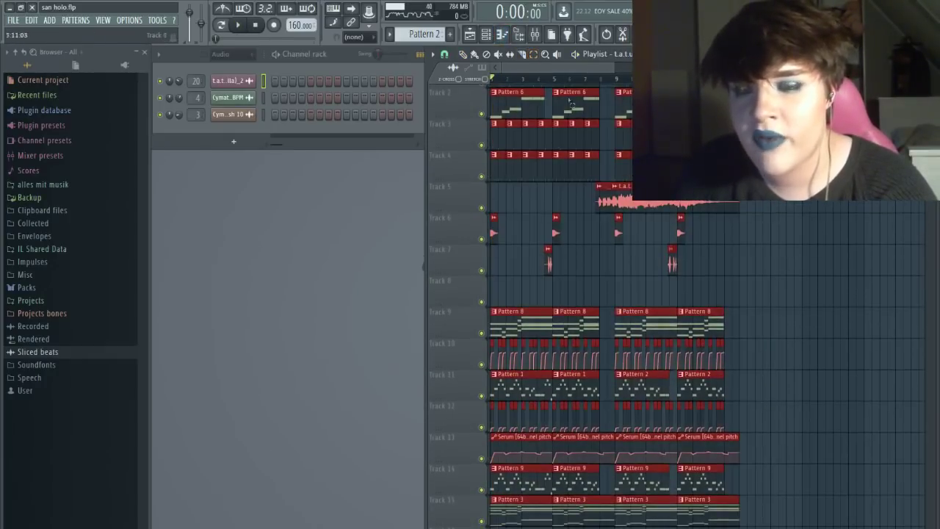
scroll(496, 94, "up", 1)
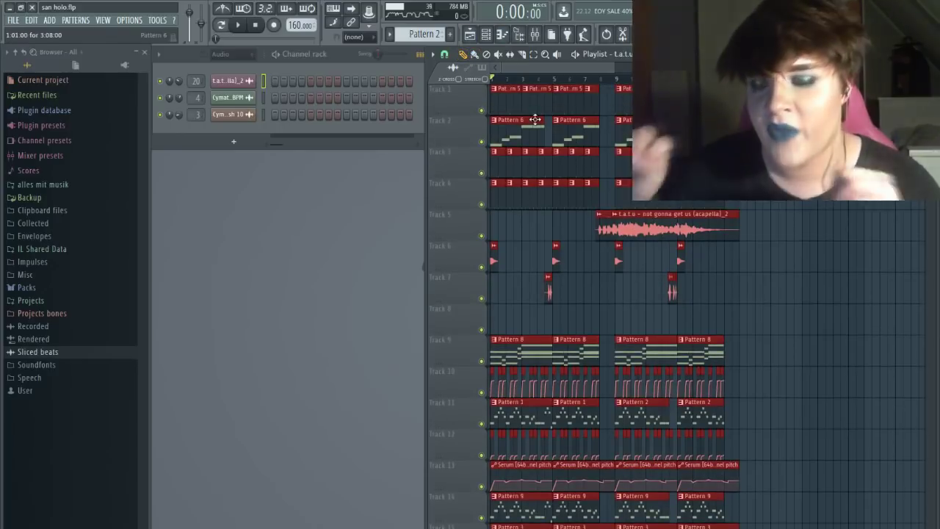
left_click_drag(531, 94, 694, 93)
key("ctrl+d")
- Move the t.a.t.u acapella toward the start of the timeline, checking its timing by playback
left_click_drag(814, 290, 584, 320)
key("space")
left_click_drag(507, 323, 289, 331)
key("space")
mouse_move(490, 328)
left_mouse_down()
mouse_move(562, 328)
mouse_move(481, 328)
left_mouse_up()
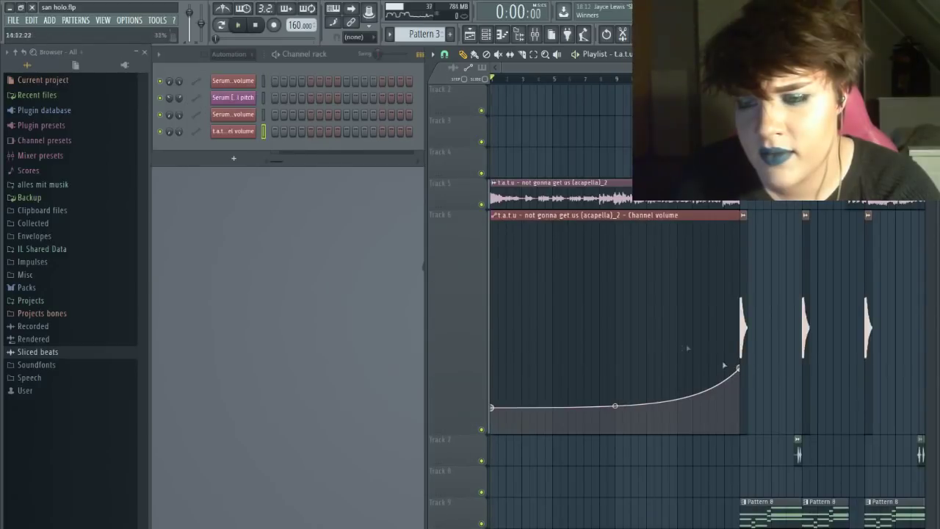
- Adjust the acapella's channel volume automation curve near its end on Track 6 during playback
key("space")
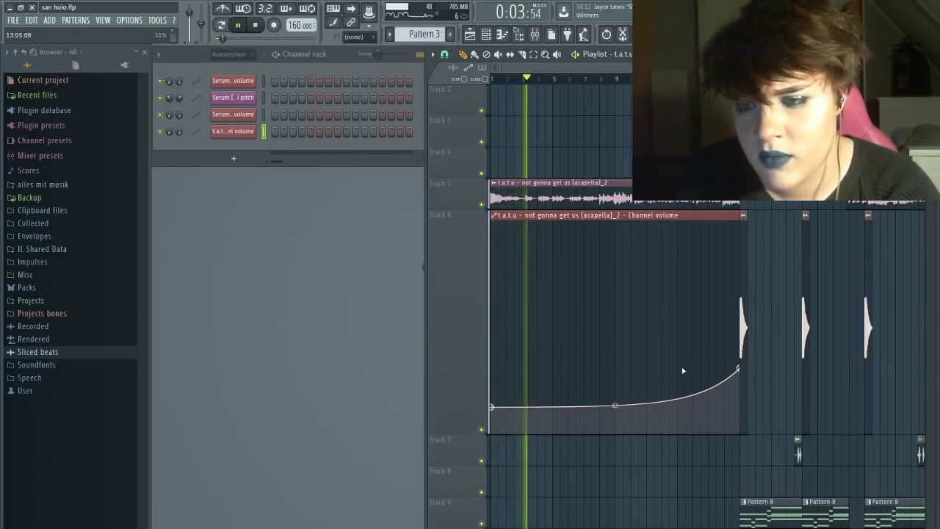
left_click_drag(724, 384, 735, 396)
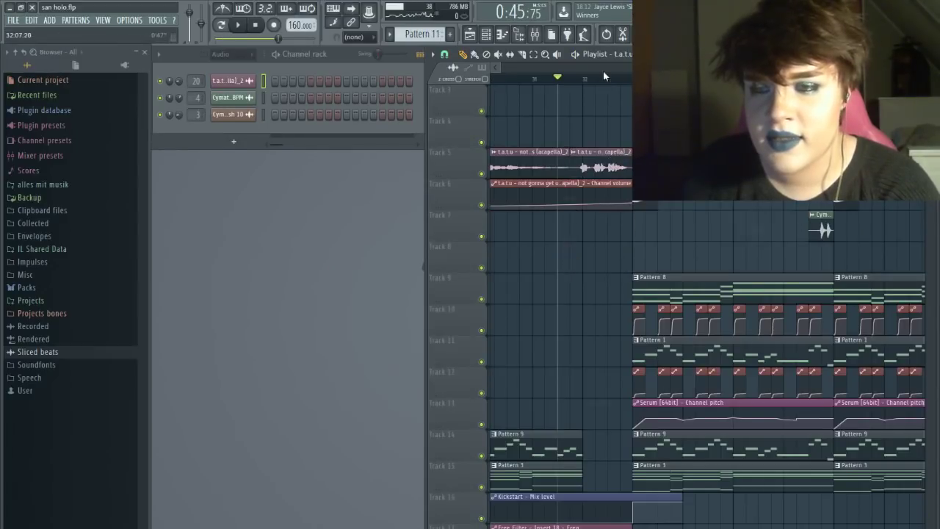
left_click_drag(709, 67, 330, 96)
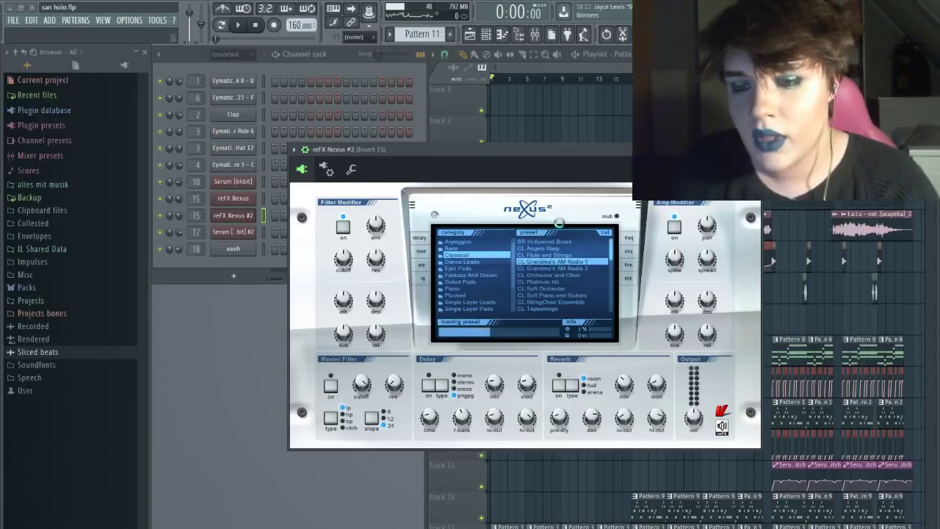
- Load the Classical preset CL Grandma's AM Radio 1 in Nexus #2 and show its mixer track
left_click(561, 261)
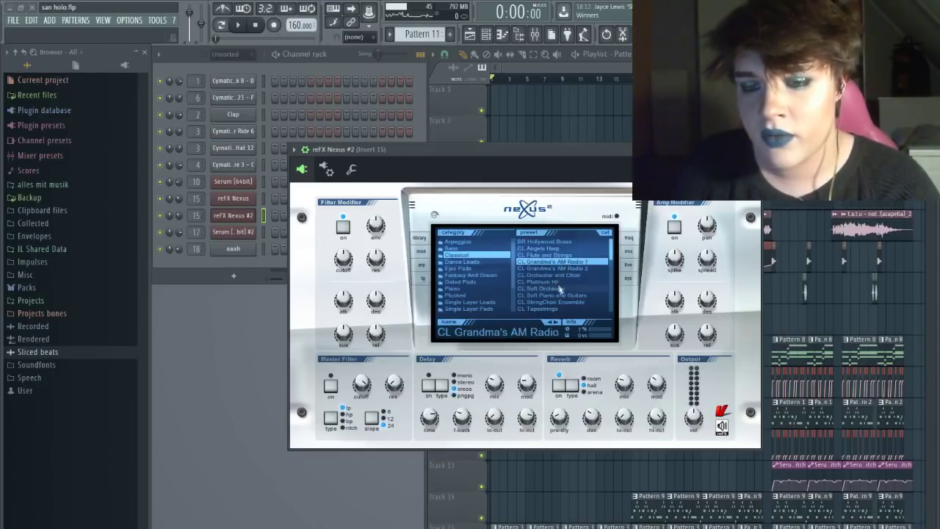
left_click_drag(579, 167, 626, 152)
key("F9")
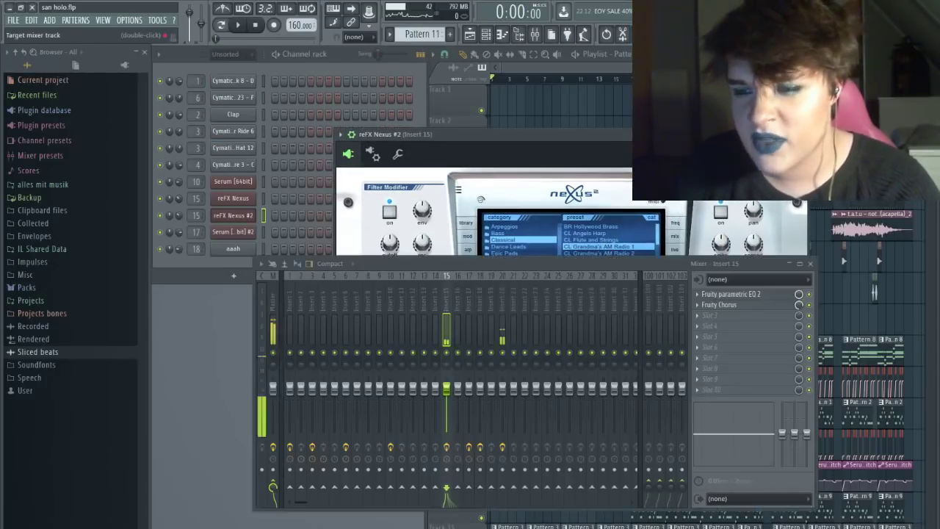
- Copy the chord notes from Nexus in Pattern 3 into Nexus #2 in Pattern 11
left_click(546, 81)
left_click(508, 526)
left_click(309, 199)
left_click(159, 55)
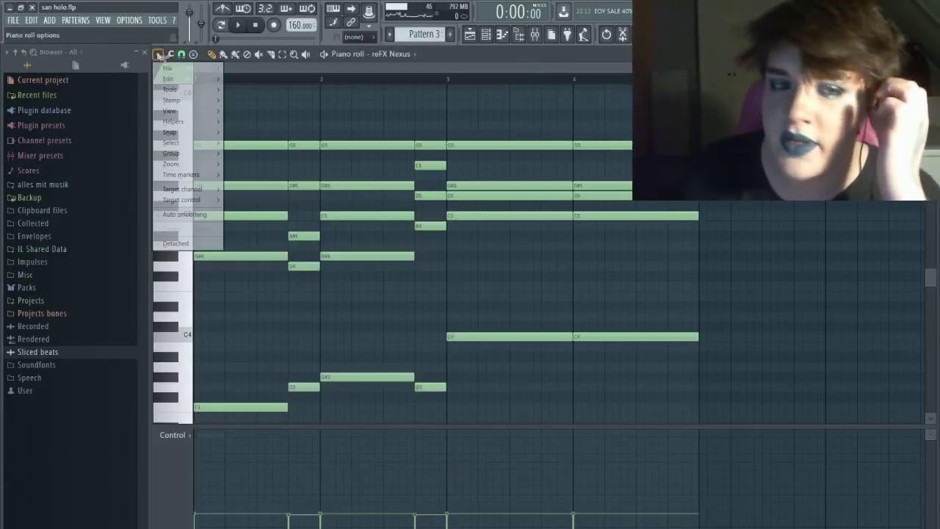
left_click(253, 97)
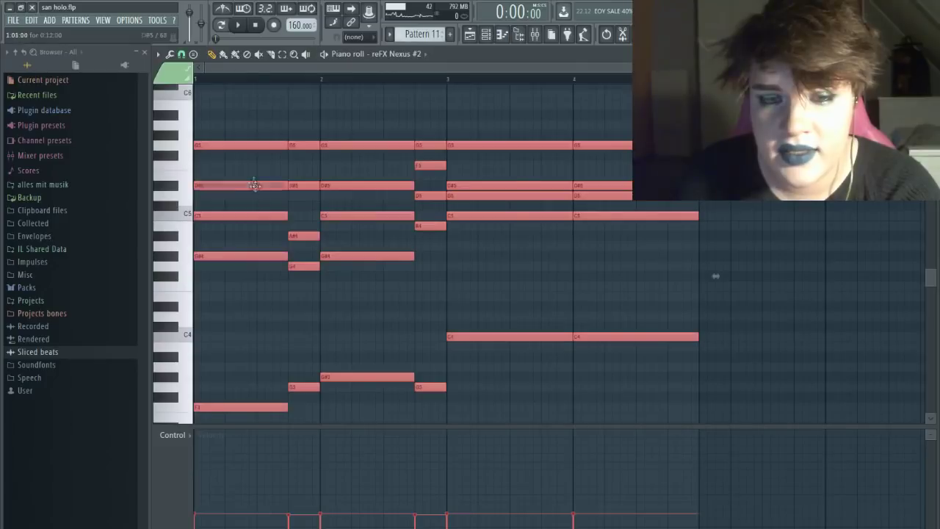
- Delete the middle chord notes from the Nexus #2 part in Pattern 11, keeping the bass line
right_click(254, 186)
right_click(431, 224)
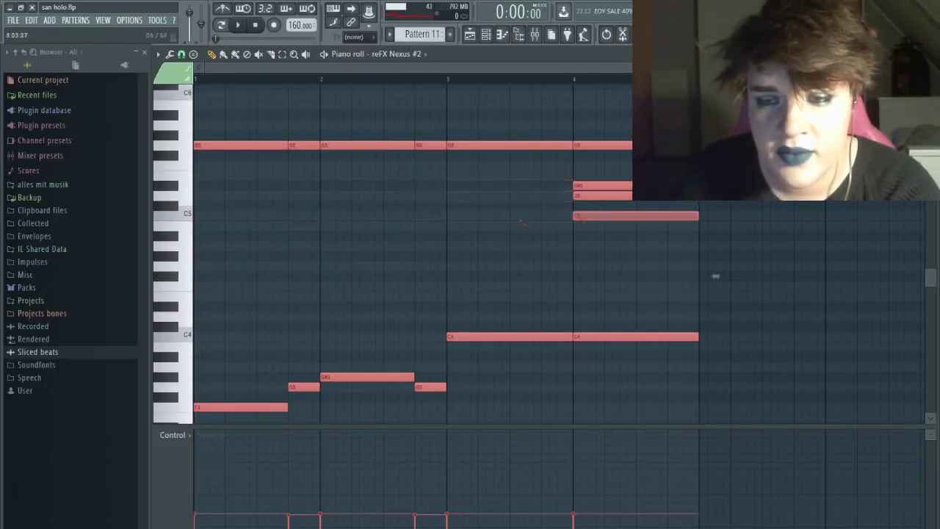
right_click(587, 199)
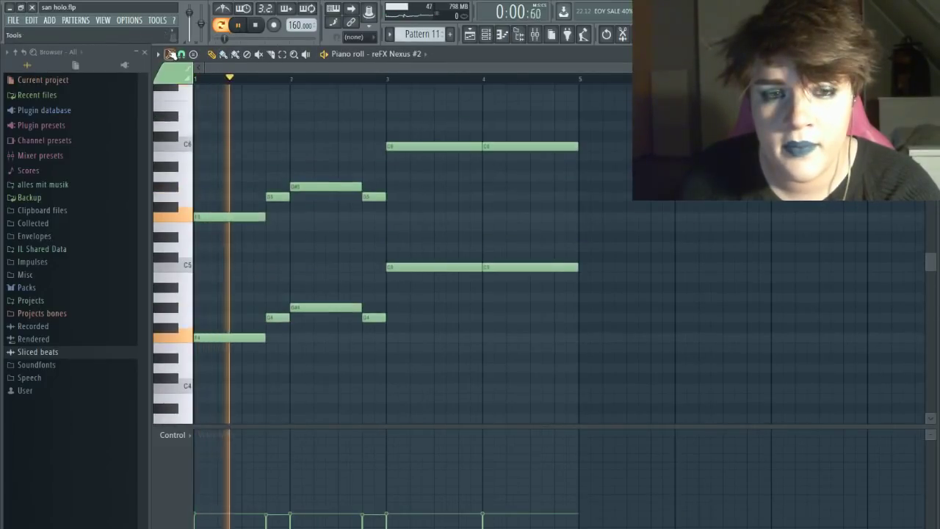
- Transpose the Nexus #2 notes in Pattern 11 one octave up
left_click(159, 55)
mouse_move(175, 87)
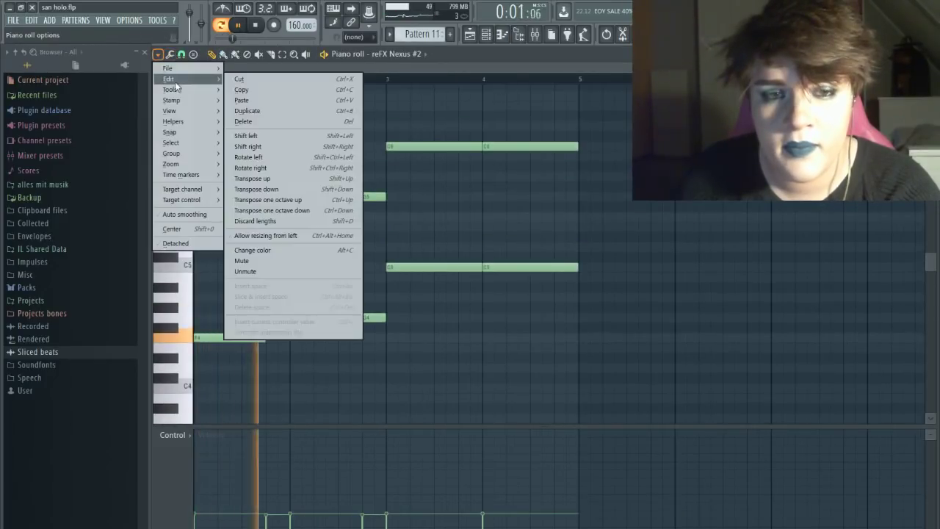
left_click(277, 200)
- Extend the row of Pattern 11 clips on Track 13 toward the end of the acapella intro
scroll(296, 115, "up", 1)
scroll(298, 117, "up", 2)
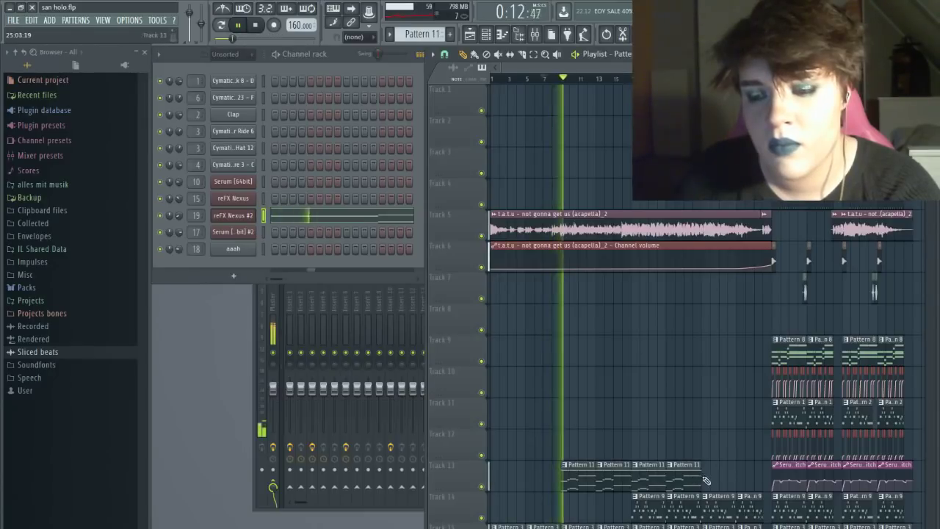
mouse_move(706, 481)
left_mouse_down()
mouse_move(770, 479)
mouse_move(761, 476)
left_mouse_up()
key("F9")
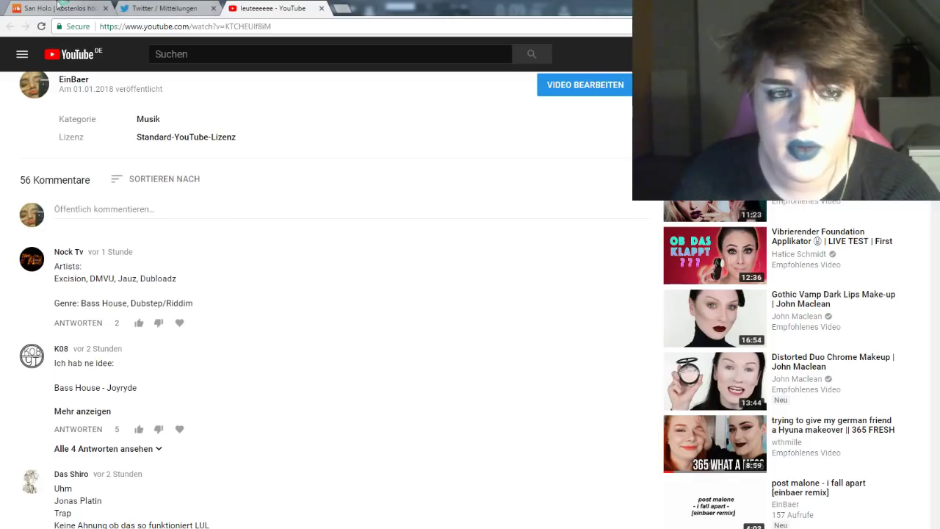
- Switch to the San Holo page already open in the web browser
left_click(59, 7)
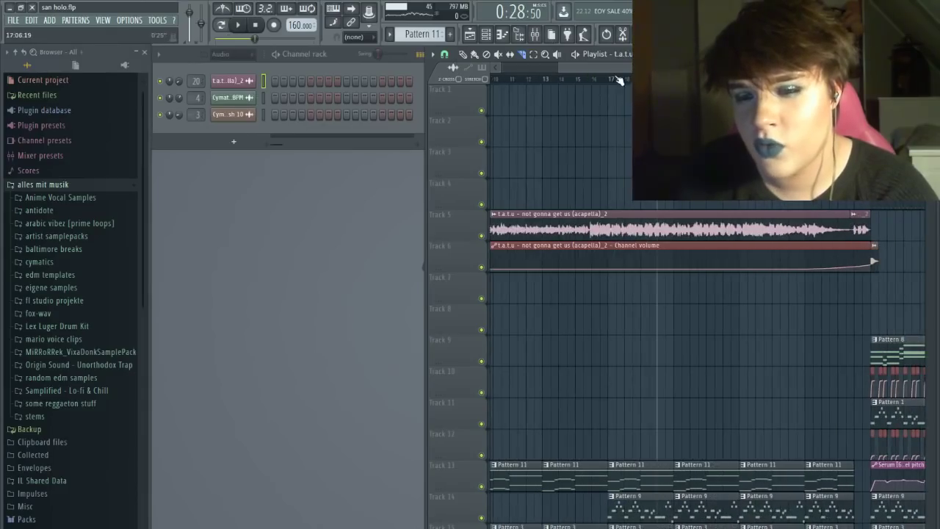
- Try placing the Pattern 1 melody on Track 11 beneath the acapella intro
left_click(620, 80)
left_click(814, 416)
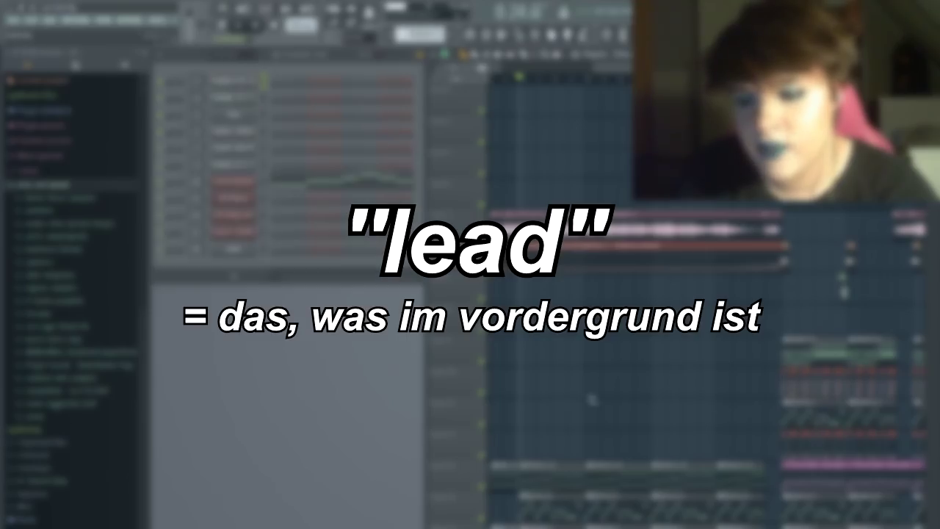
left_click(526, 416)
left_click(598, 415)
left_click_drag(626, 413, 610, 412)
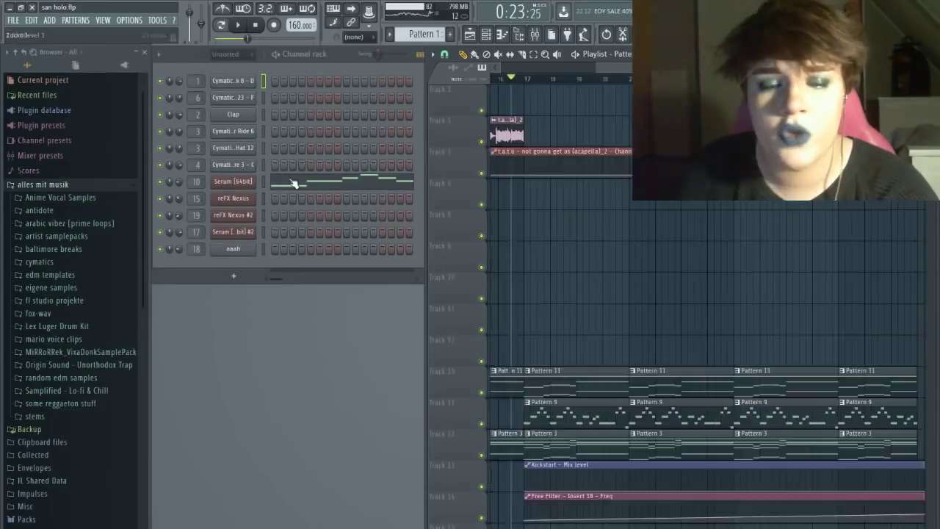
- Copy the melody notes of the first Serum channel in Pattern 1
left_click(293, 181)
left_click(158, 55)
mouse_move(179, 82)
left_click(287, 92)
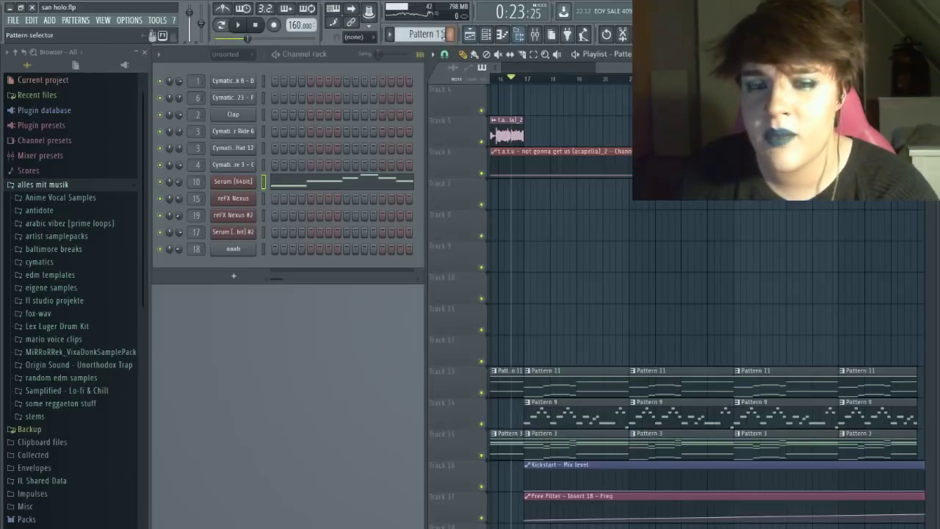
- Select the empty Pattern 12 and insert another reFX Nexus channel above Serum #2
scroll(705, 331, "up", 2)
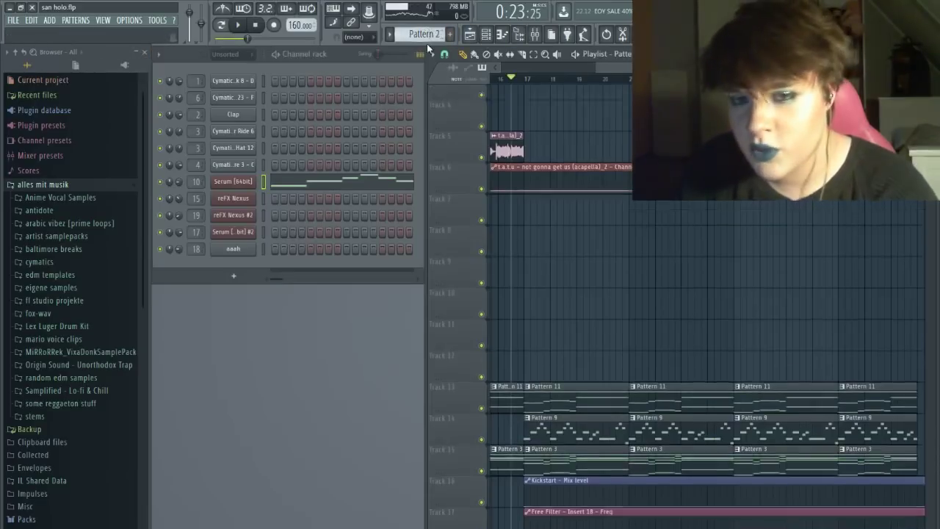
key("KP_Add")
key("KP_Add")
key("KP_Add")
key("KP_Add")
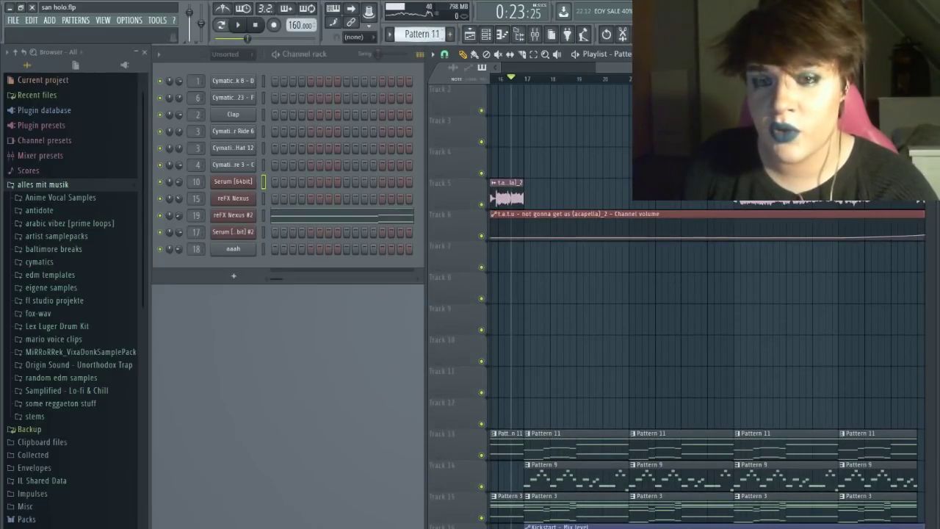
right_click(240, 232)
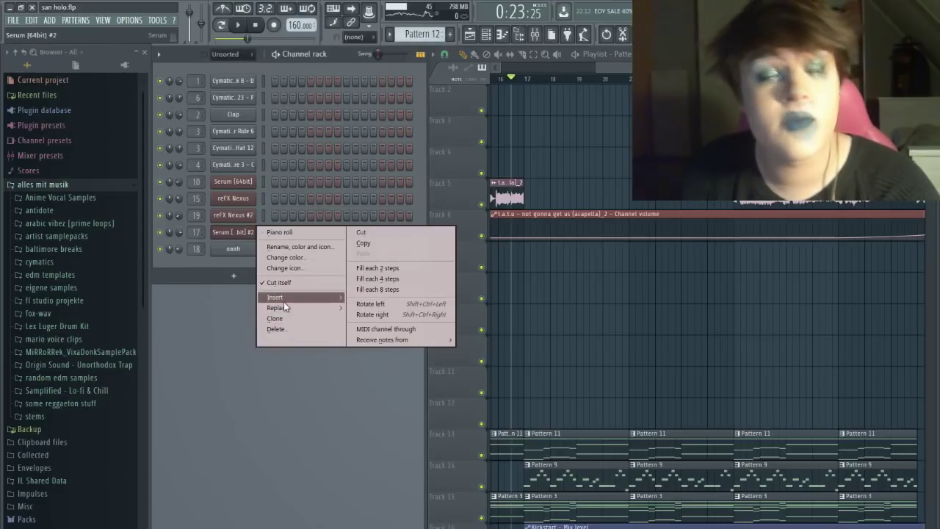
mouse_move(286, 299)
left_click(465, 98)
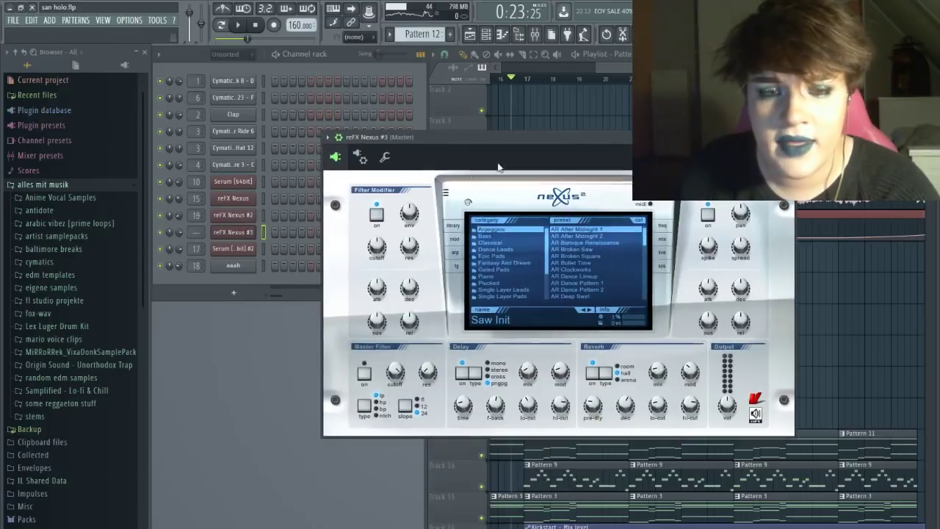
- Paste the copied melody into the Nexus #3 piano roll in Pattern 12
right_click(242, 232)
left_click(276, 229)
left_click(158, 53)
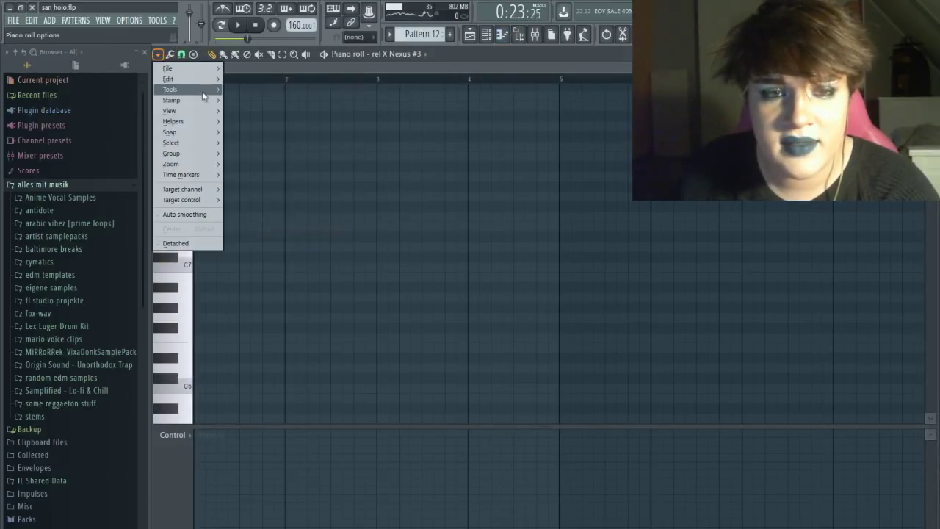
mouse_move(173, 79)
left_click(248, 103)
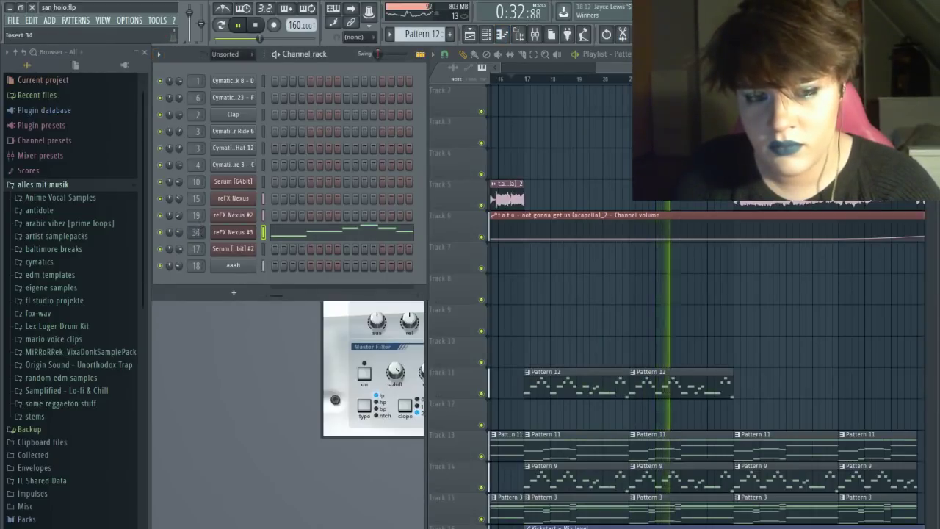
- Route Nexus #3 to mixer track 27 and load an effect in the track's first slot
key("F9")
scroll(197, 232, "down", 8)
left_click(238, 25)
left_click(723, 295)
mouse_move(716, 306)
left_click(789, 478)
- Solo Track 9 and play the BSS_impact_generic sample on its own
left_click_drag(297, 107, 537, 146)
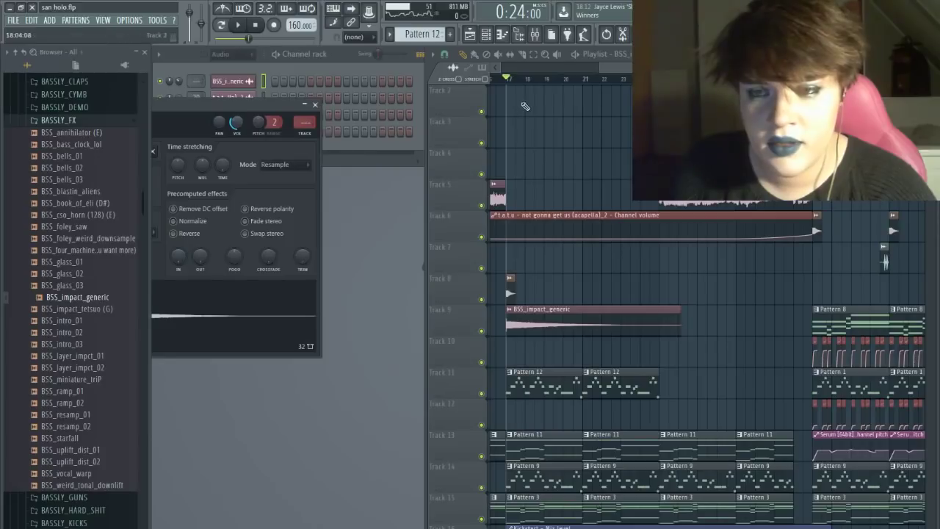
right_click(482, 329)
key("space")
key("space")
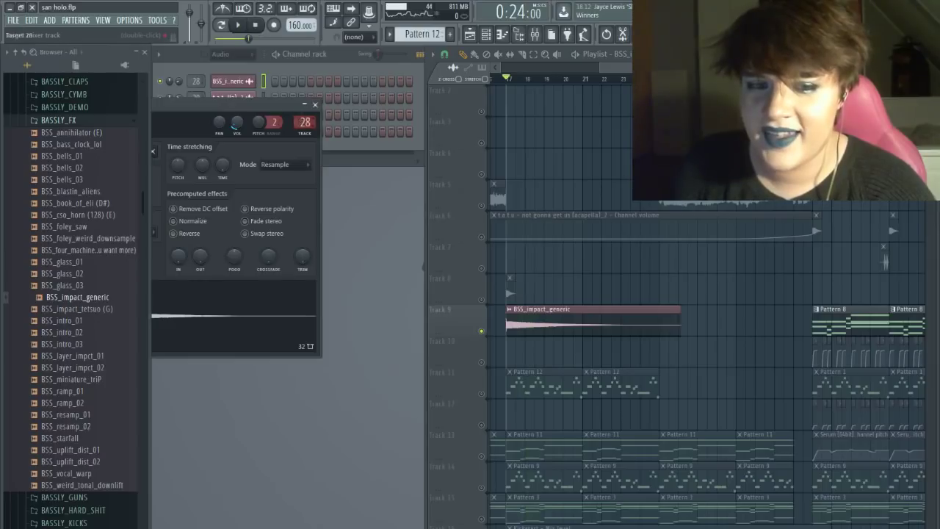
- Add Fruity parametric EQ 2 to the impact's mixer track 28, rolling off the lows and dipping bands 2 and 3
left_click(304, 121)
left_click(717, 295)
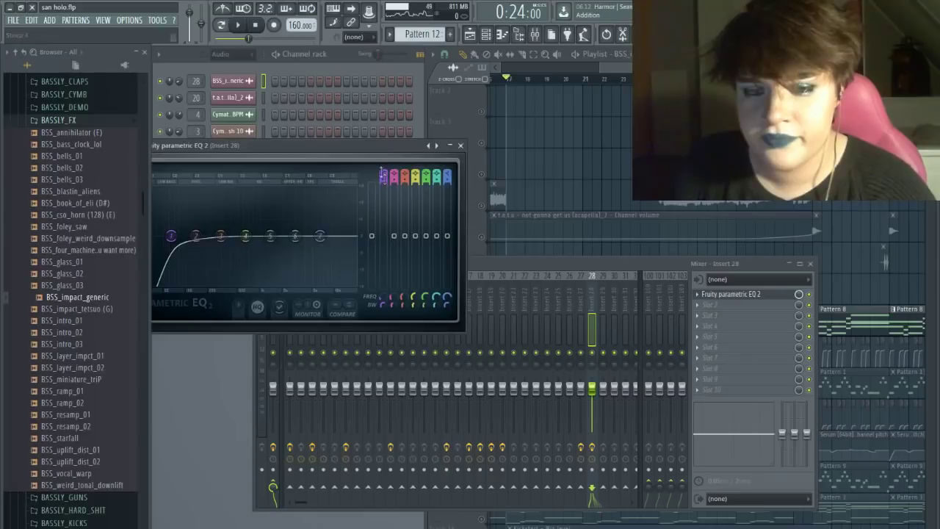
left_click_drag(371, 145, 503, 174)
left_click_drag(327, 265, 328, 284)
left_click_drag(352, 264, 309, 264)
scroll(325, 288, "up", 5)
left_click_drag(452, 265, 482, 296)
- Return playback to bar 17, unsolo Track 9, and close the EQ and mixer windows
left_click(505, 83)
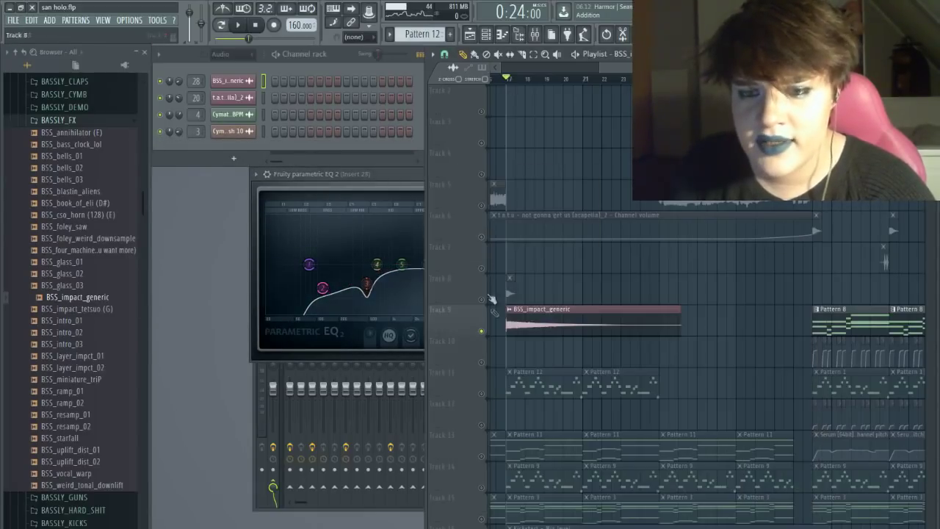
right_click(482, 330)
left_click(593, 175)
left_click(376, 262)
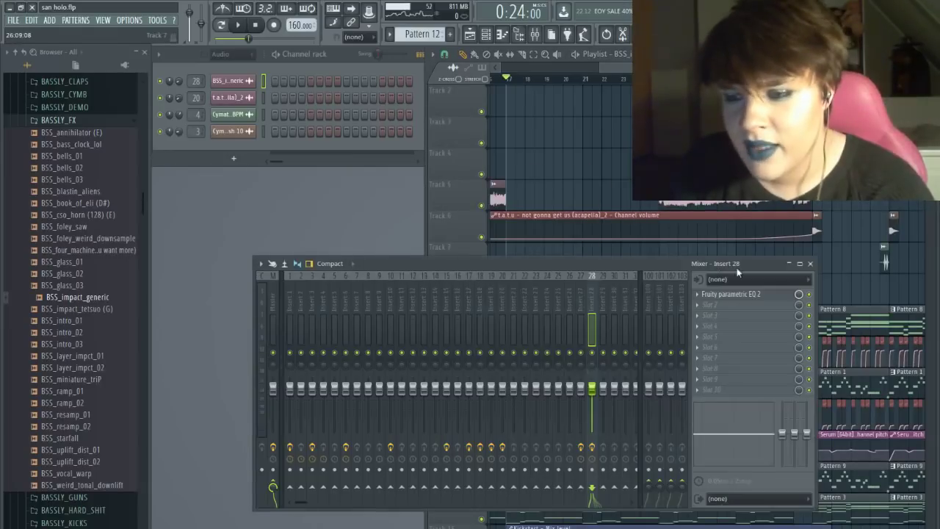
left_click(814, 264)
- Slice the tail off the BSS_impact_generic clip on Track 9 so it lasts 8 bars
left_click(523, 55)
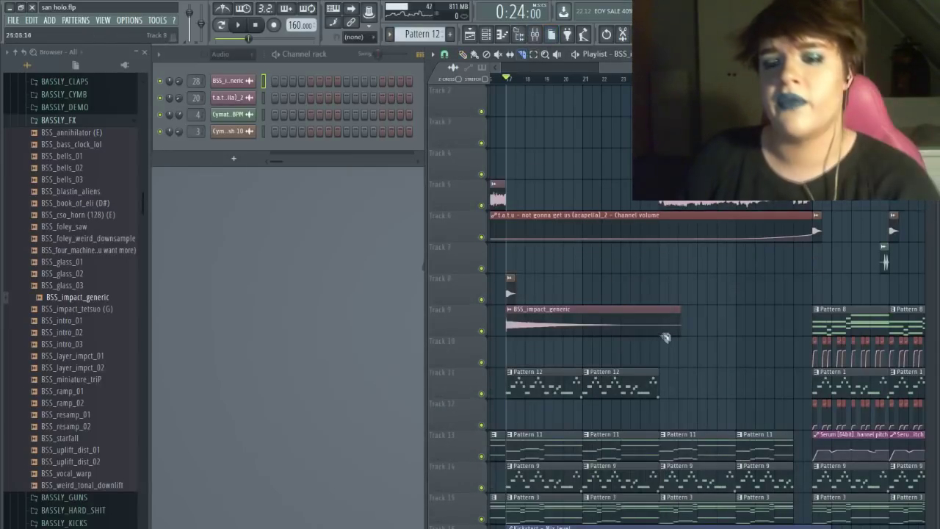
left_click(664, 330)
left_click(462, 54)
left_click_drag(654, 330, 644, 330)
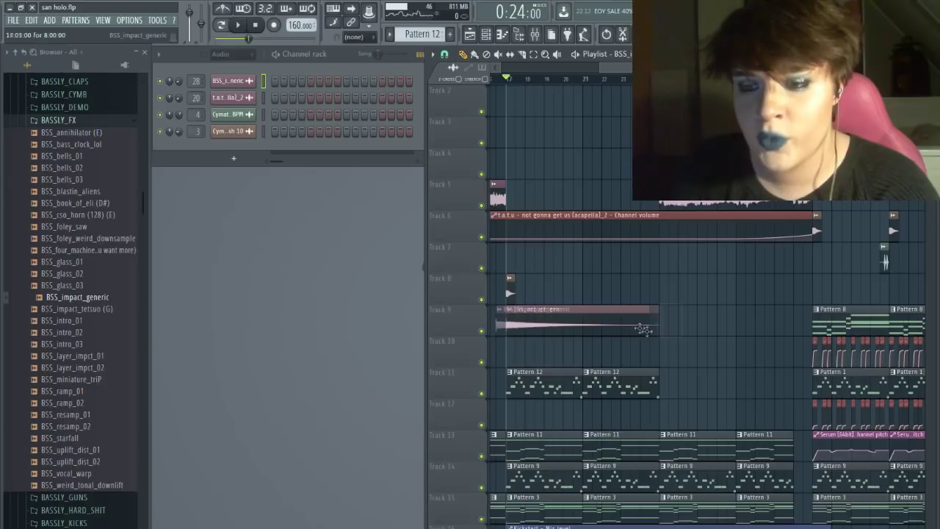
- Examine the BSS_impact_generic sampler settings and compare the impact soloed and within the full mix from bar 17
double_click(647, 331)
left_click_drag(237, 107, 349, 160)
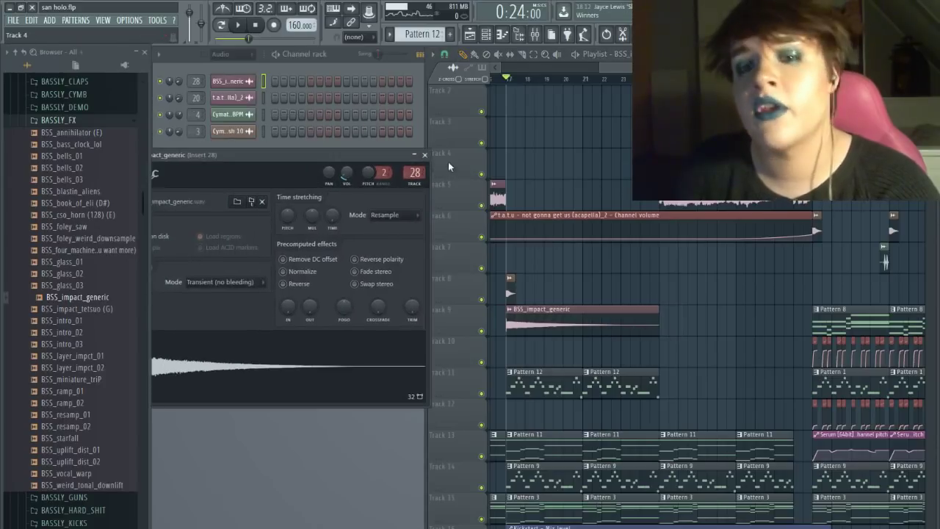
left_click(427, 156)
left_click(423, 37)
right_click(483, 332)
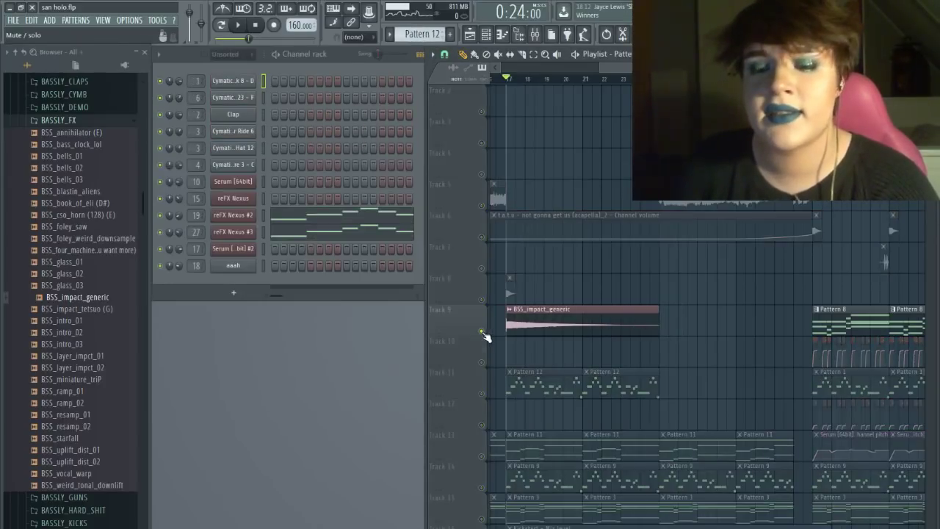
double_click(538, 316)
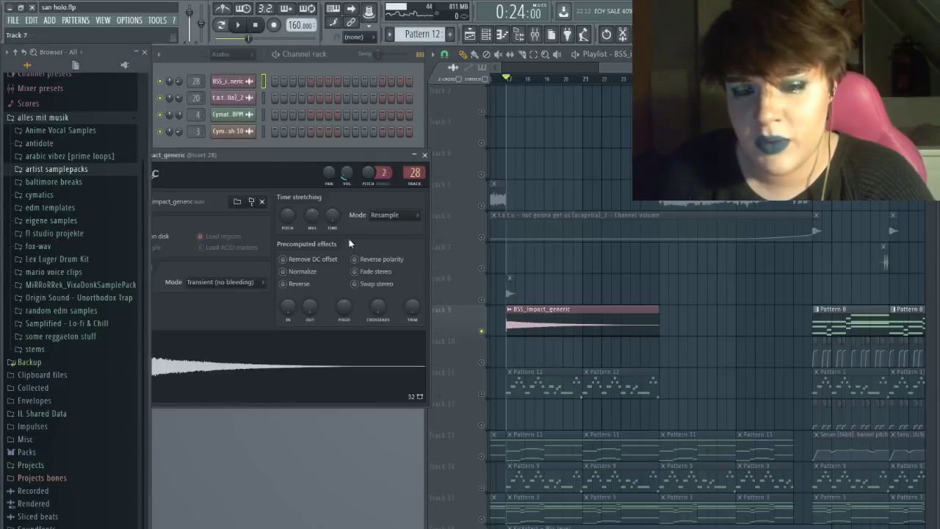
left_click(424, 155)
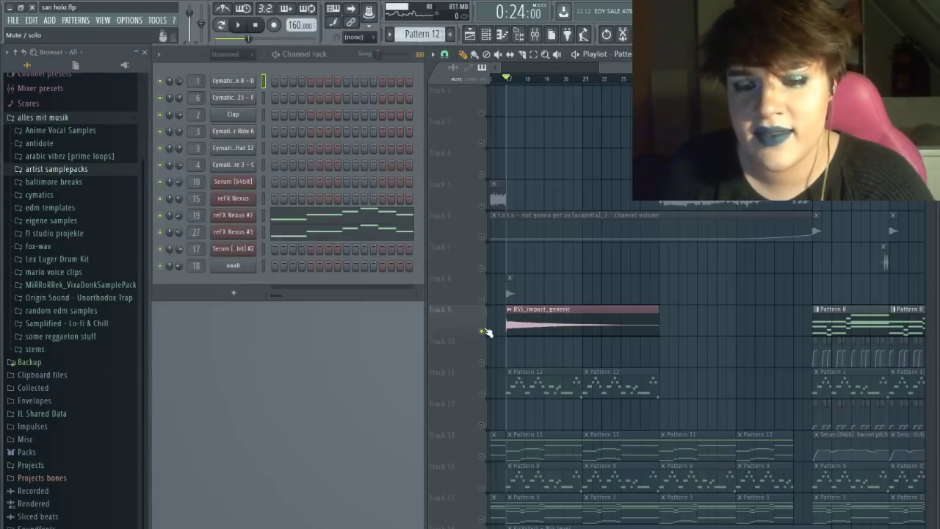
right_click(483, 331)
left_click(498, 91)
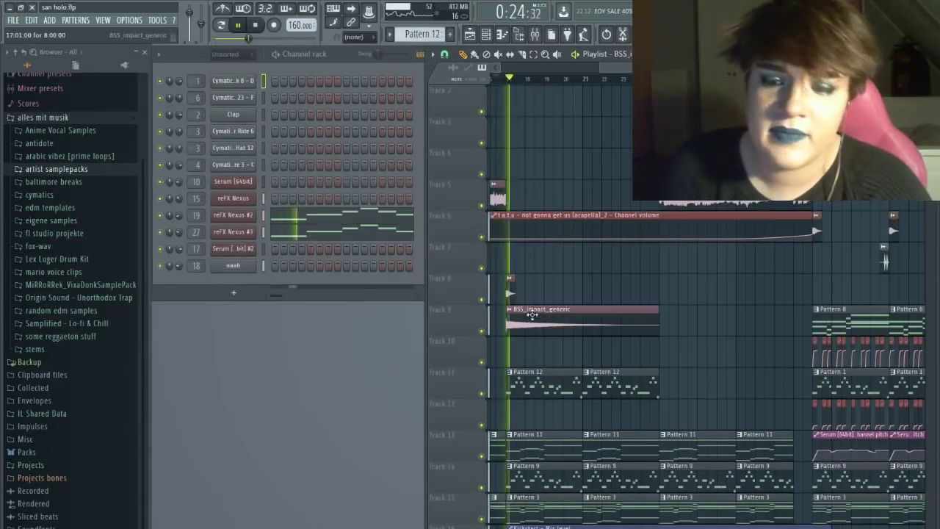
double_click(531, 315)
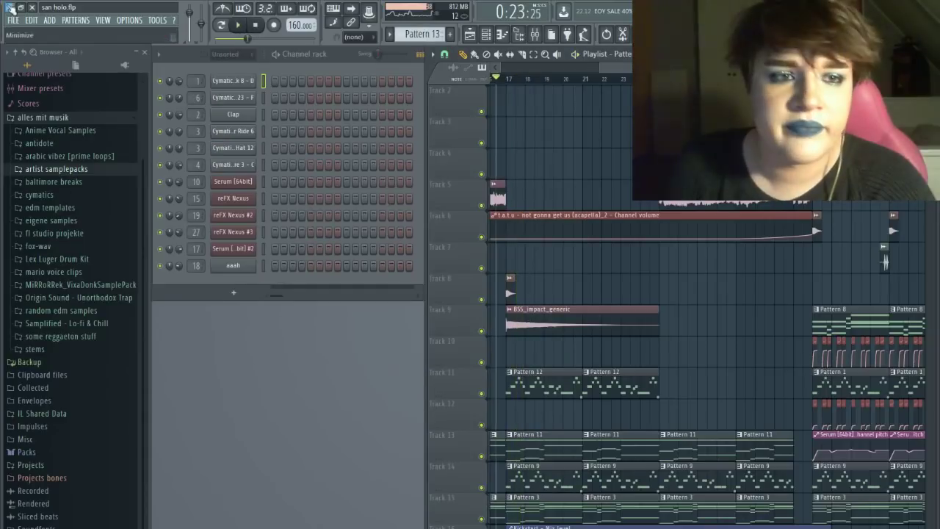
- Save the project
left_click(13, 20)
left_click(28, 69)
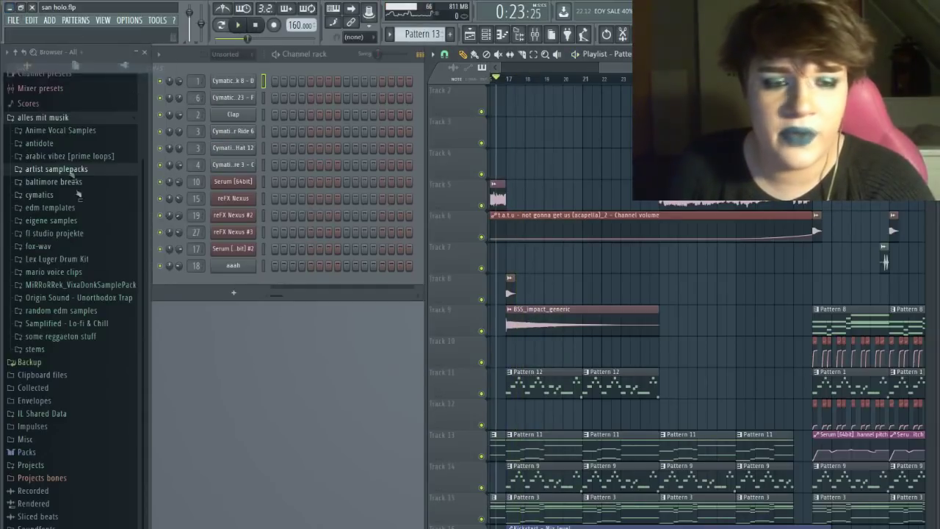
- Browse the cymatics samples to the Cymatics - FX Toolkit Vol 3 folder
left_click(57, 195)
left_click(87, 311)
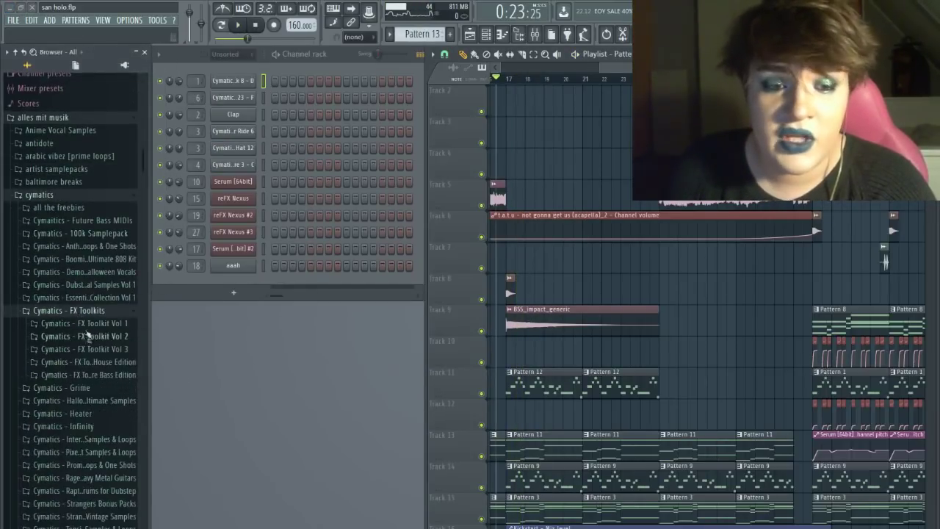
left_click(90, 350)
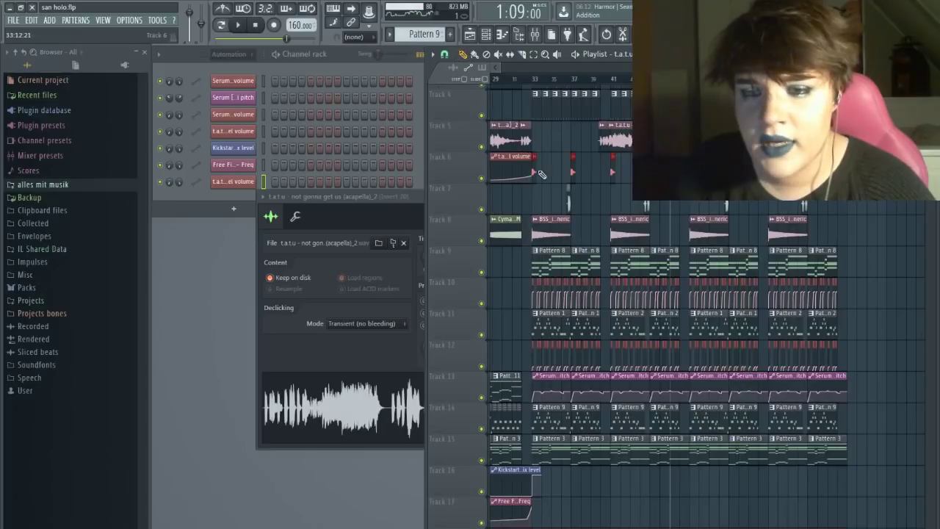
- Close the acapella's sampler settings and play the transition into the drop from bar 32
left_click(386, 198)
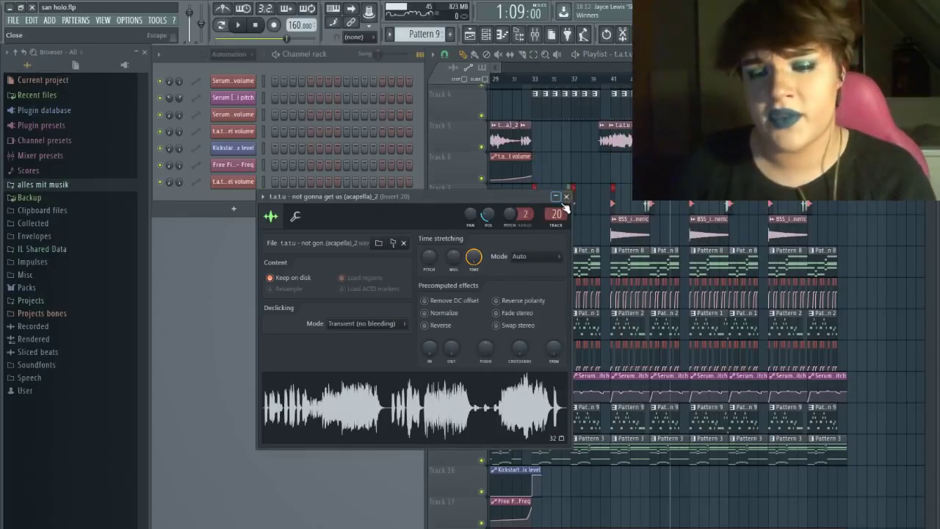
left_click(566, 197)
scroll(650, 373, "down", 5)
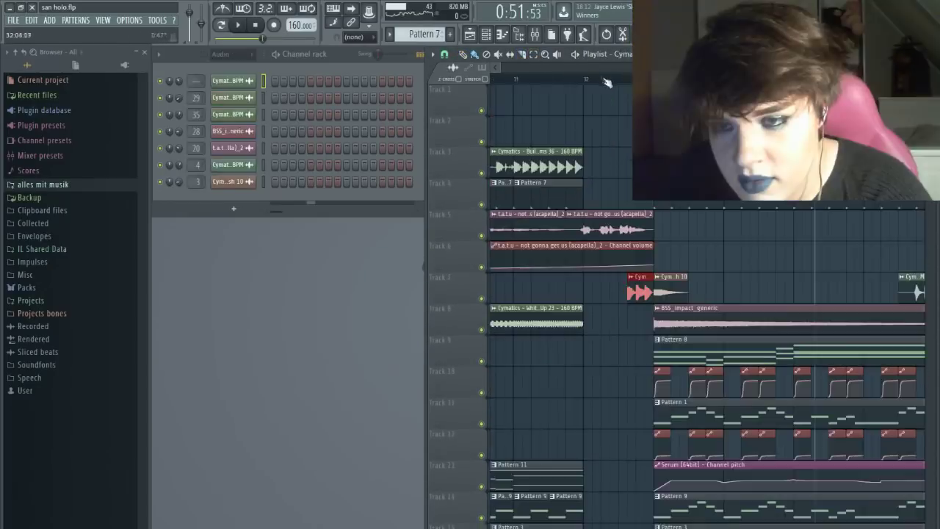
left_click(605, 79)
scroll(611, 79, "up", 4)
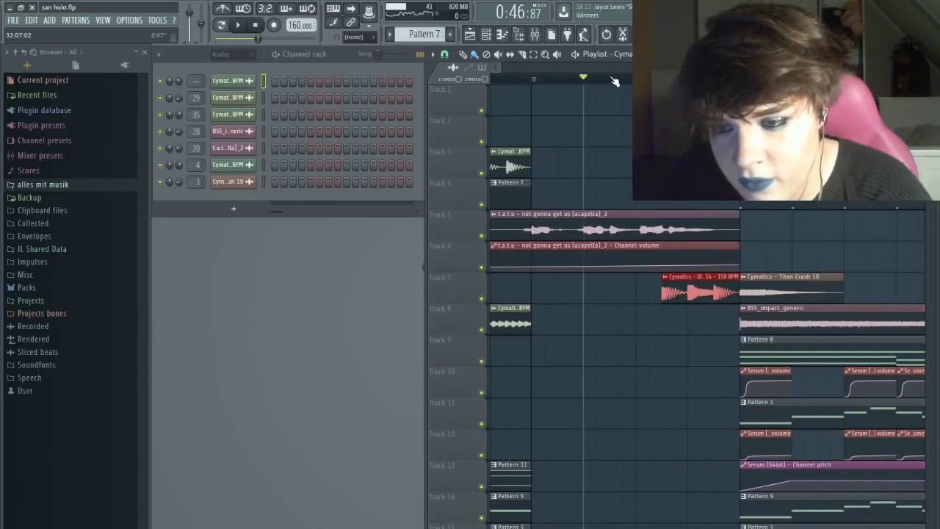
key("space")
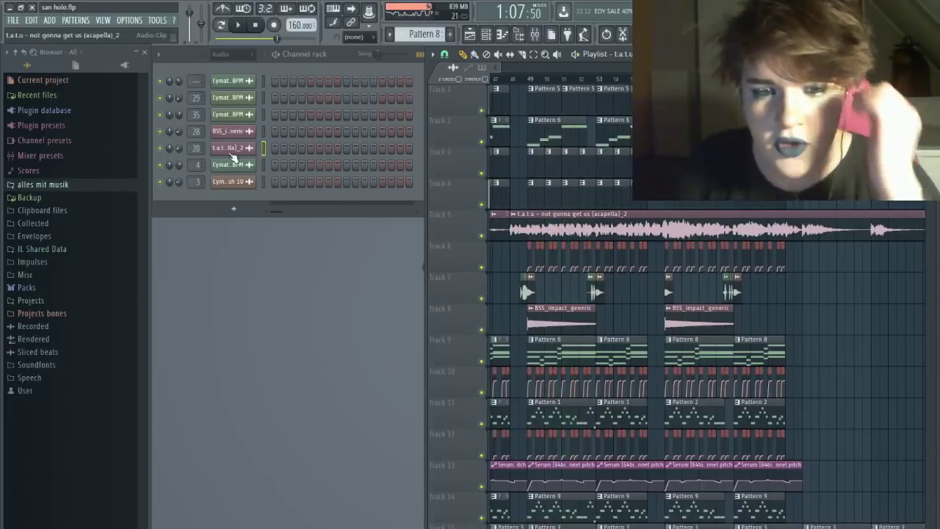
- Clone the t.a.t.u acapella channel and place a clip of the clone on track 17 of the playlist
right_click(233, 158)
left_click(276, 245)
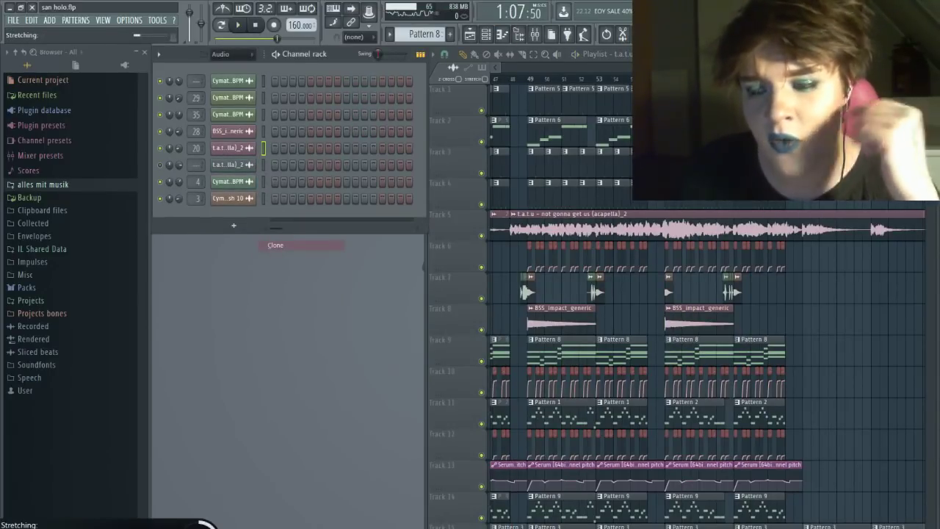
scroll(598, 83, "down", 4)
scroll(607, 282, "down", 5)
left_click_drag(613, 408, 502, 475)
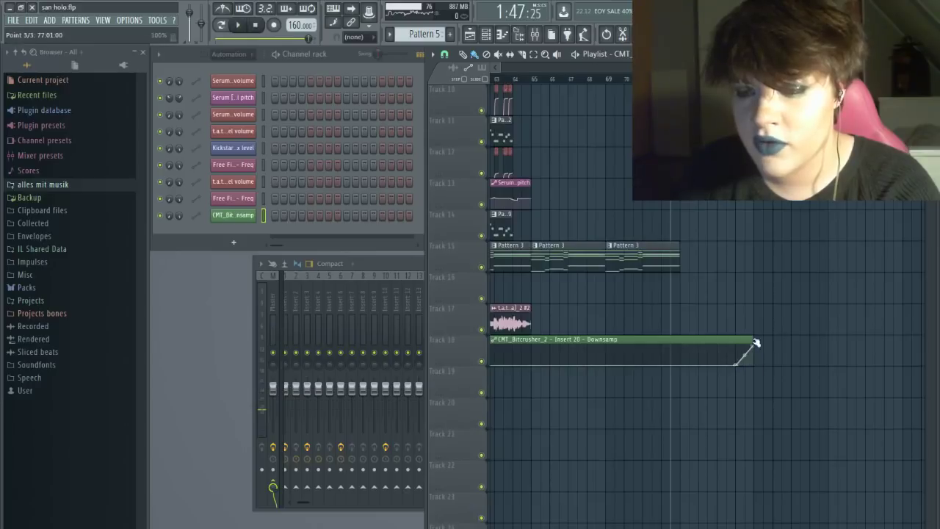
- Play the track's ending and slice the CMT_Bitcrusher_2 Downsamp automation clip at about bar 72
left_click(739, 78)
key("space")
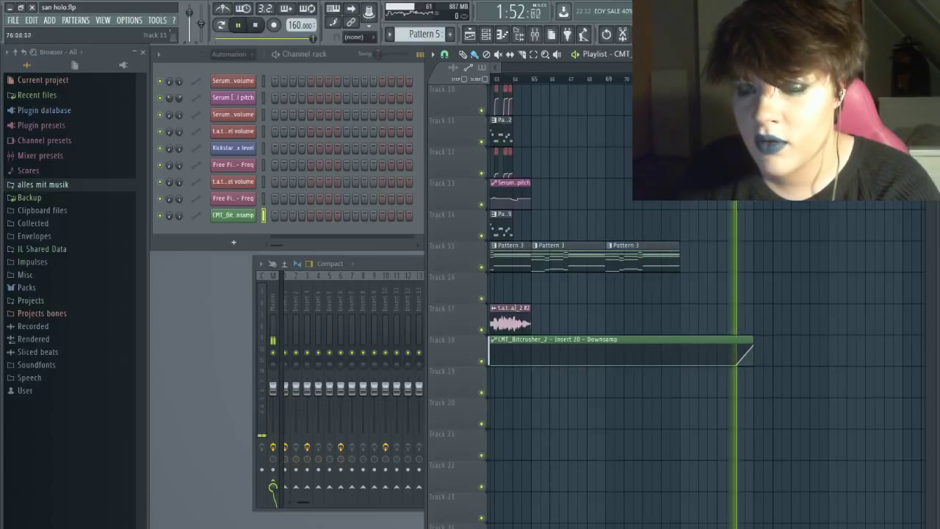
left_click(254, 25)
left_click(659, 79)
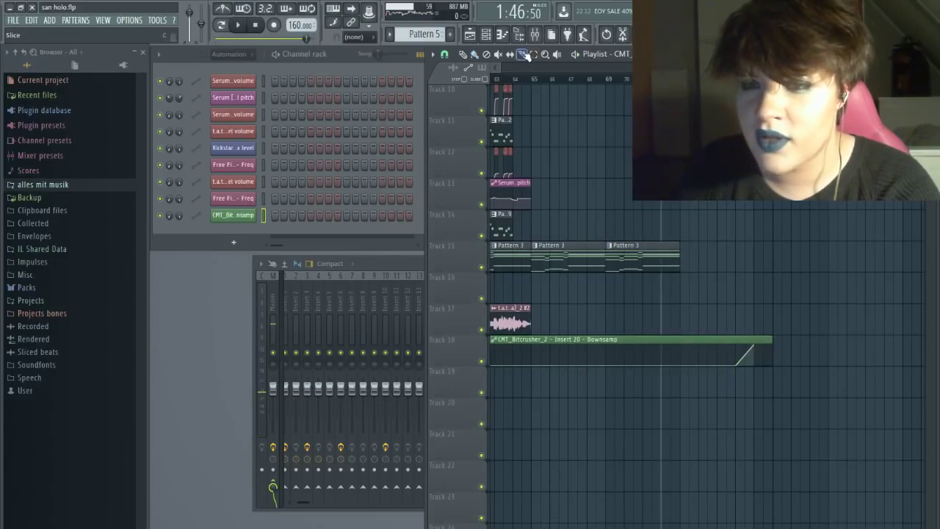
key("space")
left_click_drag(662, 336, 666, 377)
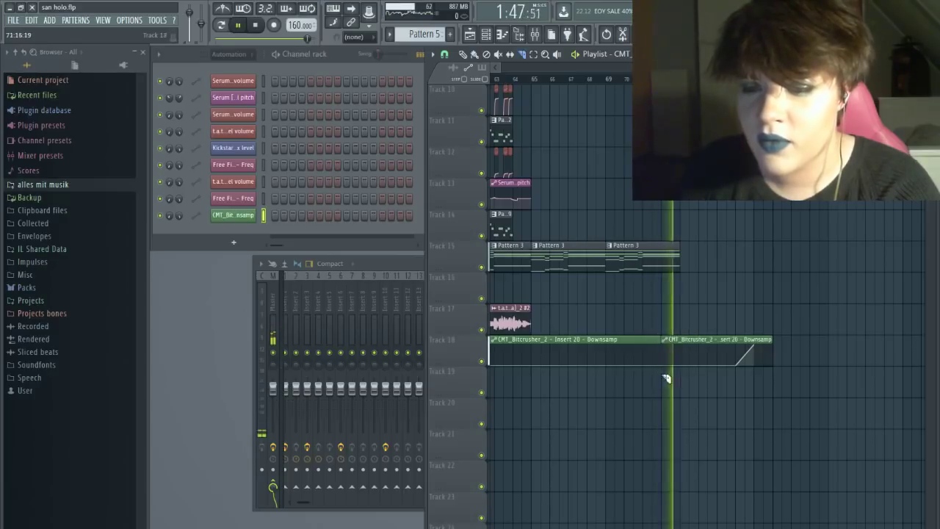
- Keep only a five-bar ramp of the Downsamp automation and move it up to track 6 beneath the acapella's end, stopping playback
left_click(464, 55)
right_click(624, 342)
left_click_drag(663, 341, 685, 340)
right_click(708, 342)
scroll(676, 331, "up", 6)
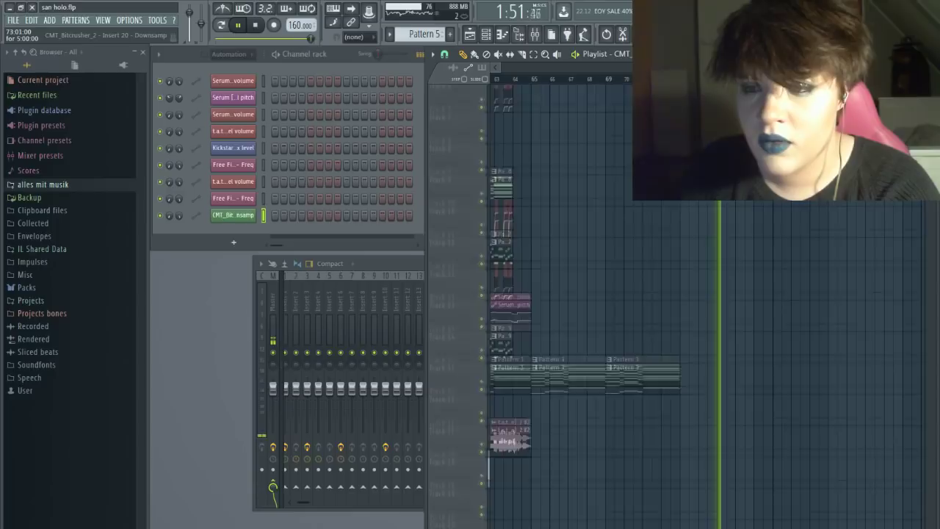
scroll(730, 190, "up", 1)
scroll(732, 189, "down", 1)
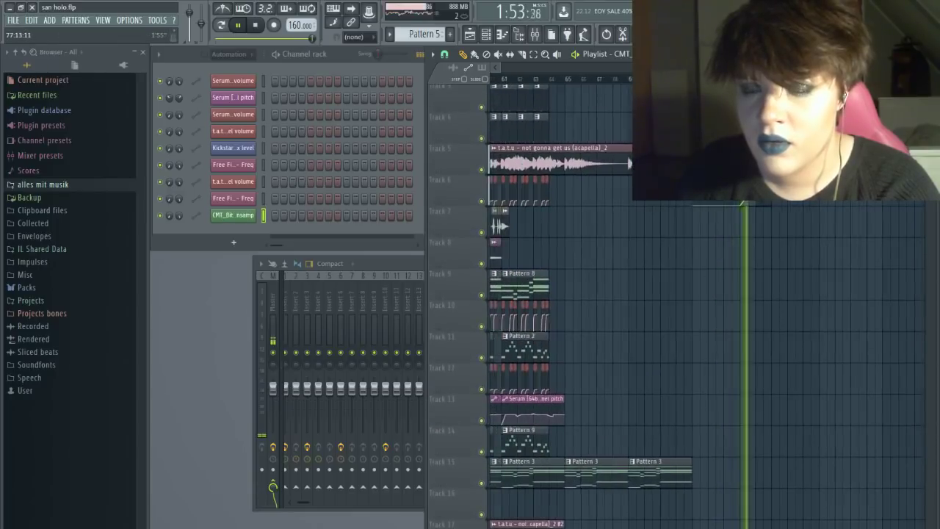
scroll(732, 190, "left", 3)
left_click(256, 26)
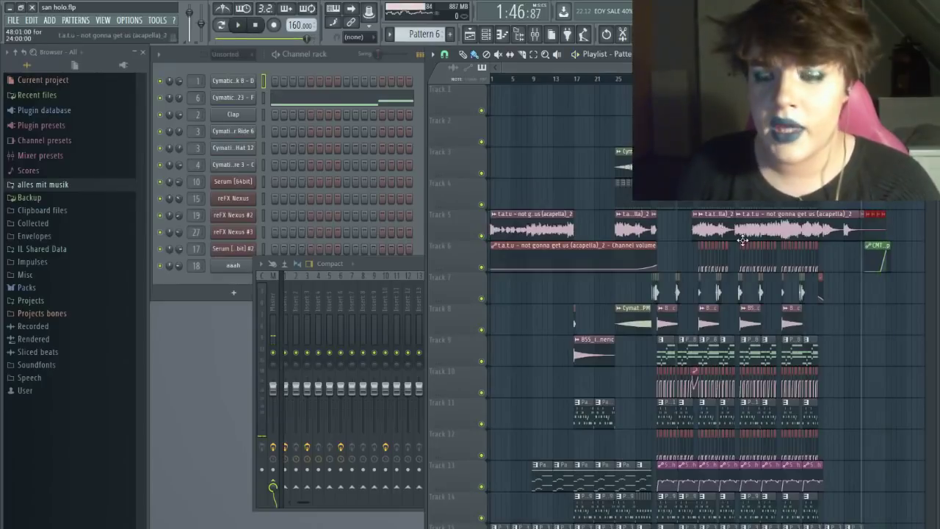
scroll(750, 242, "down", 3)
scroll(749, 242, "down", 4)
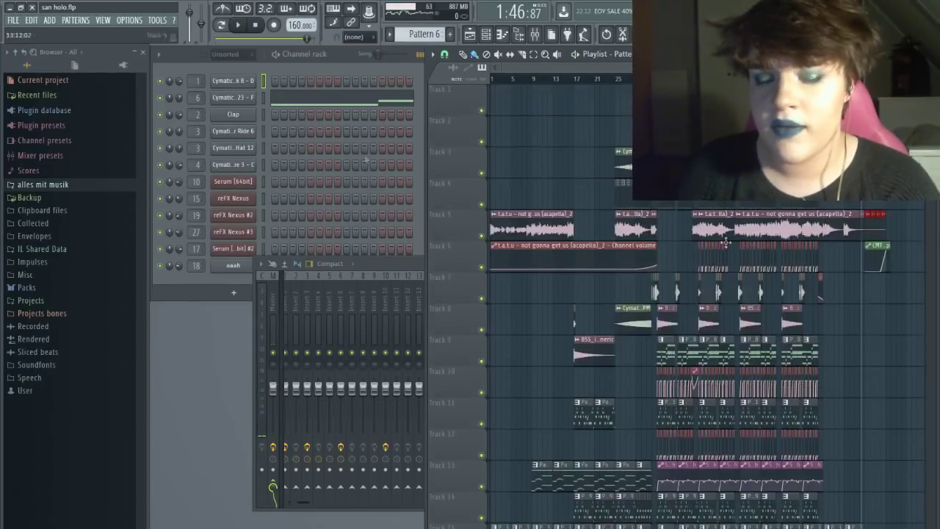
right_click(452, 339)
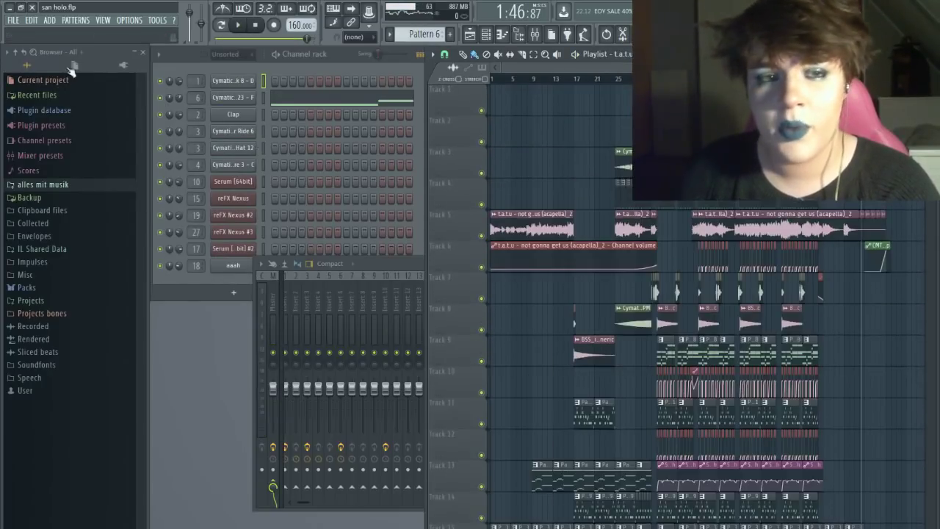
left_click(129, 20)
left_click(143, 113)
left_click(643, 114)
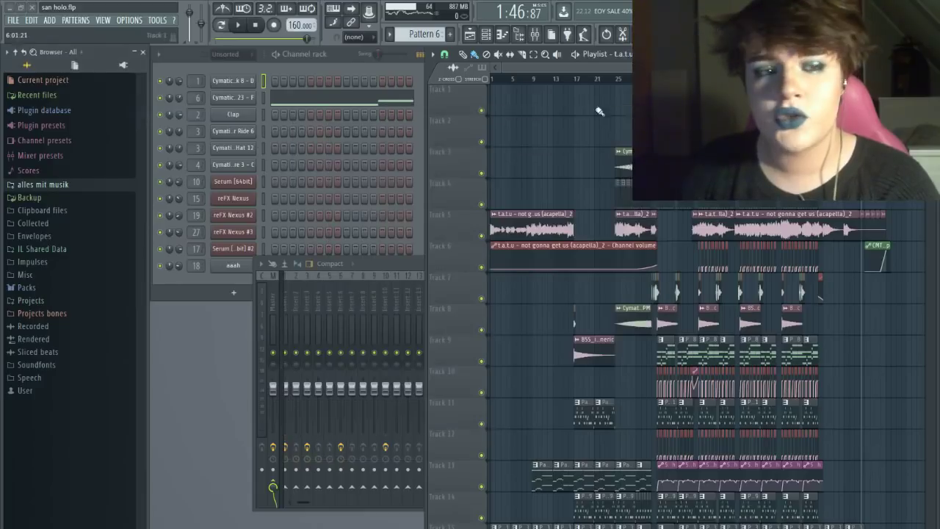
- Save the project and switch to San Holo's SoundCloud tracks page in the web browser
left_click(13, 23)
left_click(28, 71)
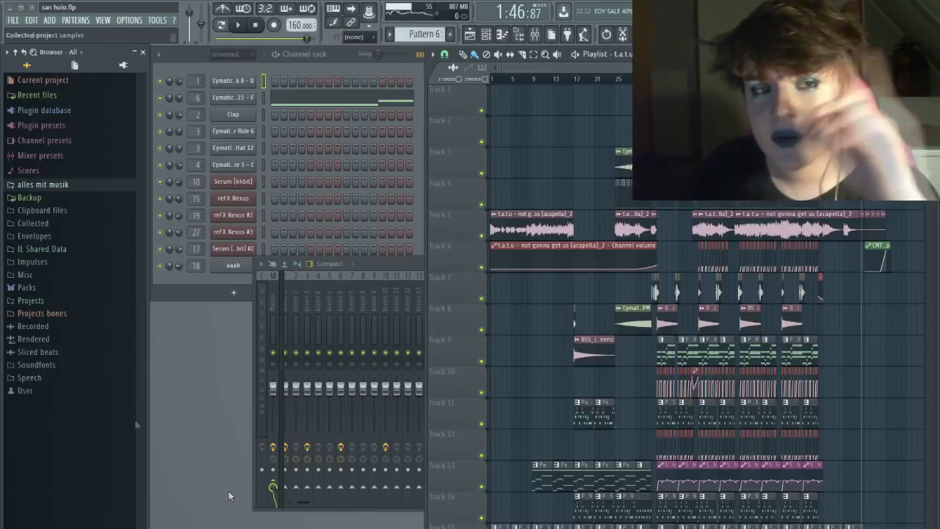
left_click(13, 20)
left_click(25, 67)
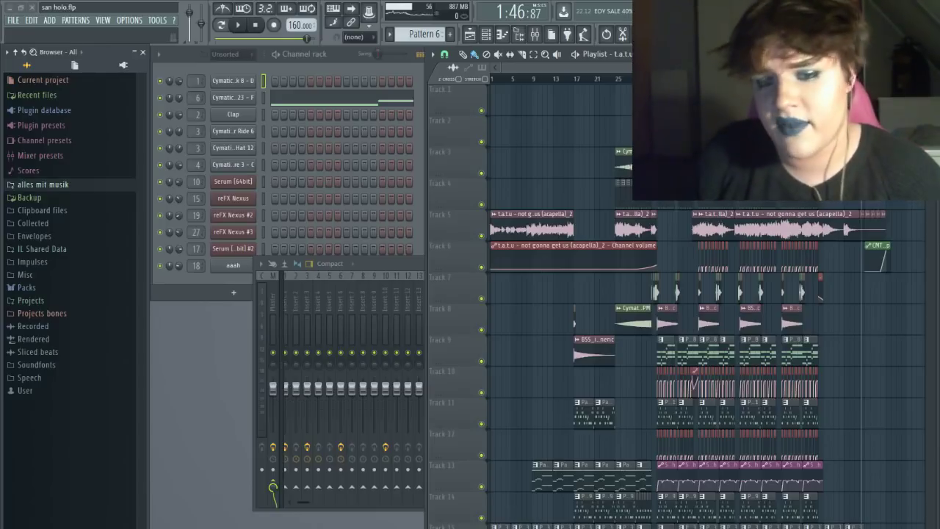
key("alt+Tab")
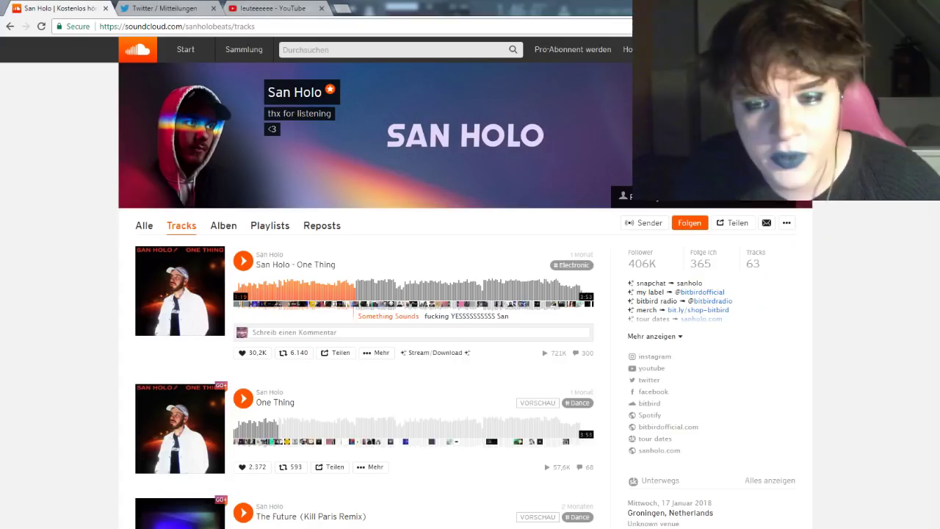